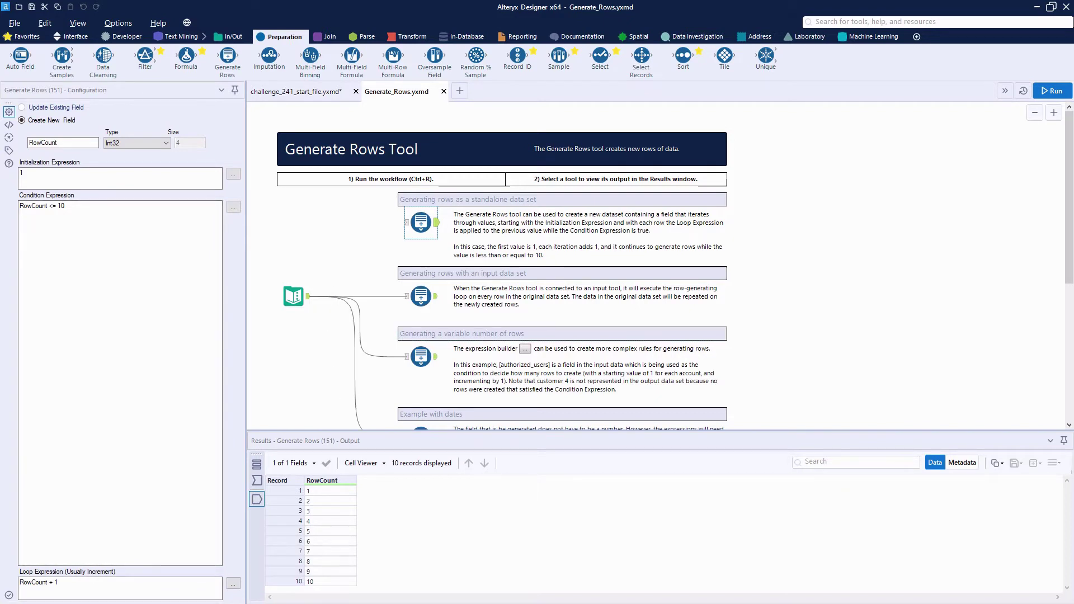
# - Run the Generate Rows example workflow and examine the initialization and condition expressions of the tool under "Example with dates"
pyautogui.scroll(-1, 307, 284)
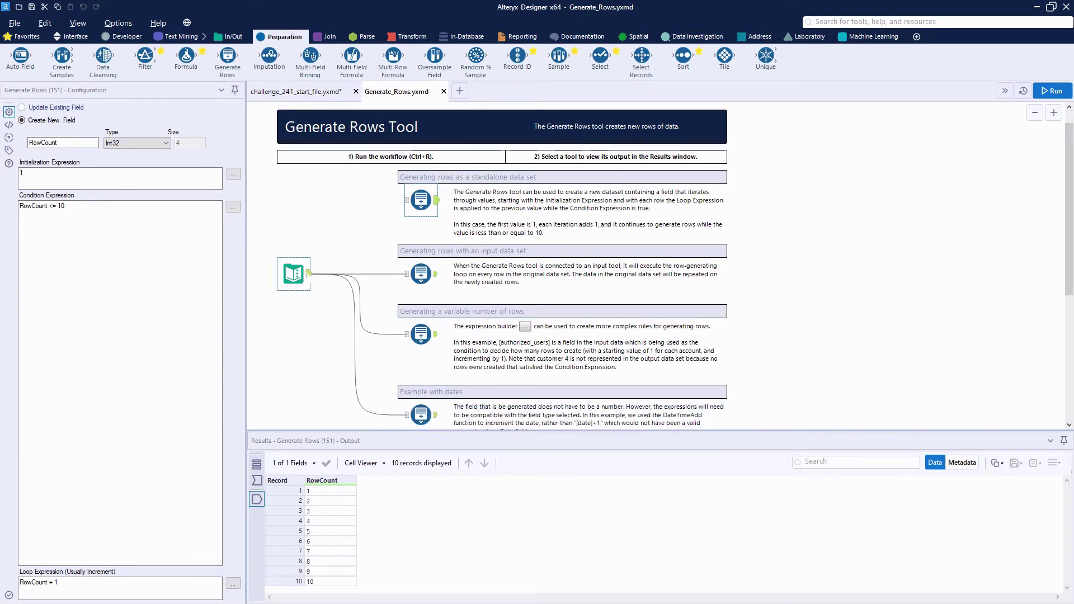
pyautogui.click(306, 283)
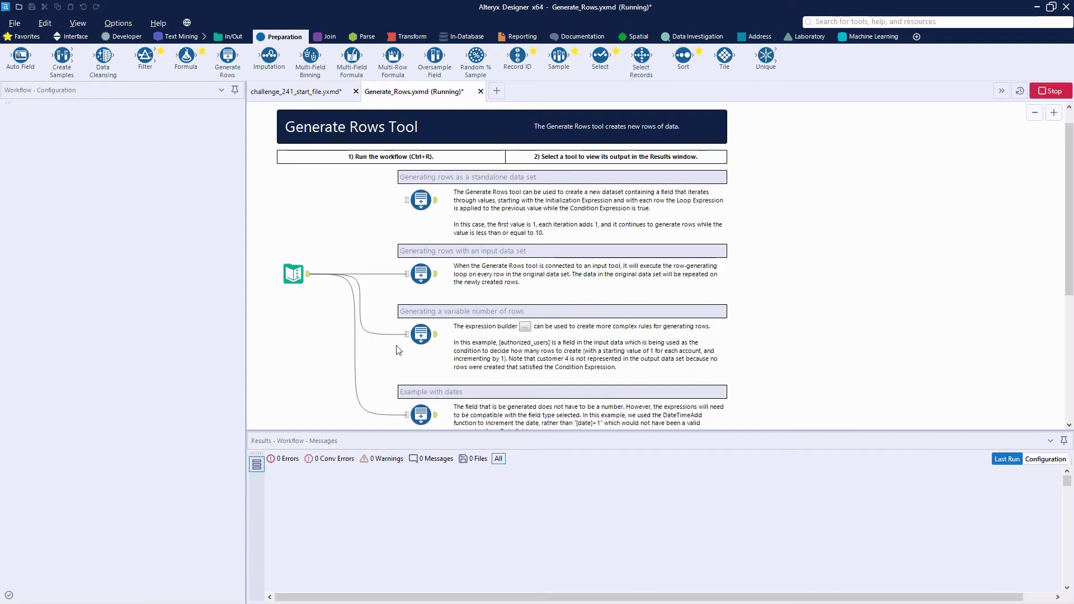
pyautogui.scroll(-2, 422, 384)
pyautogui.click(422, 384)
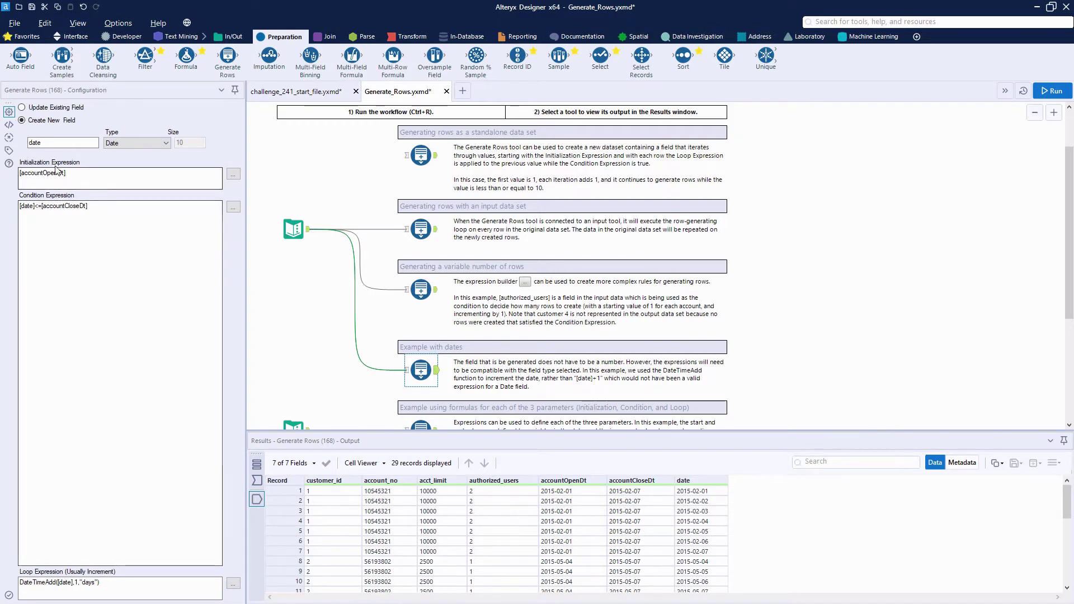
pyautogui.moveTo(81, 175); pyautogui.dragTo(19, 173)
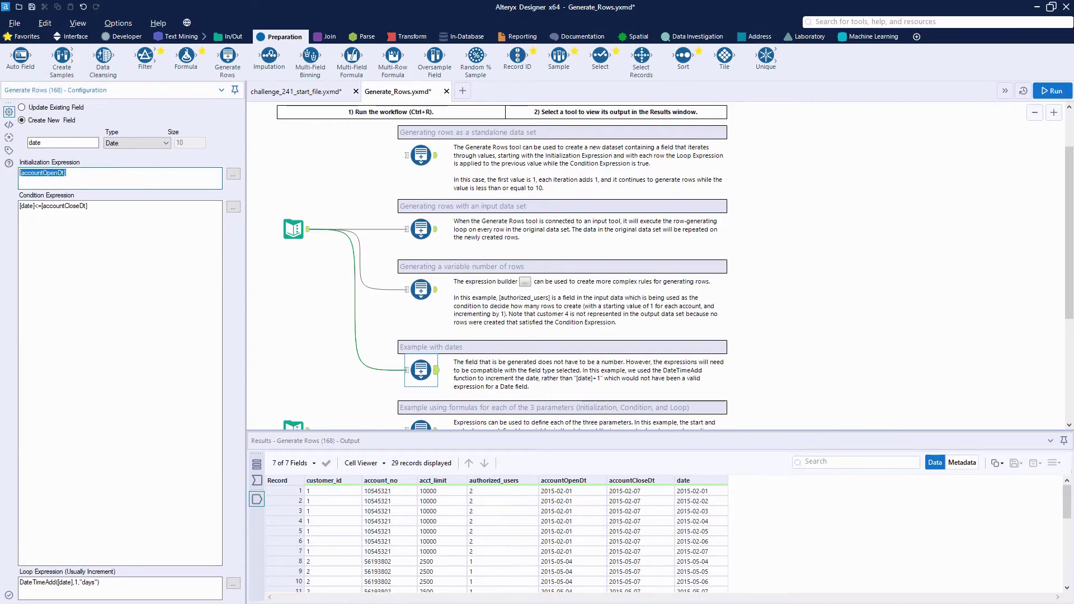
pyautogui.click(80, 179)
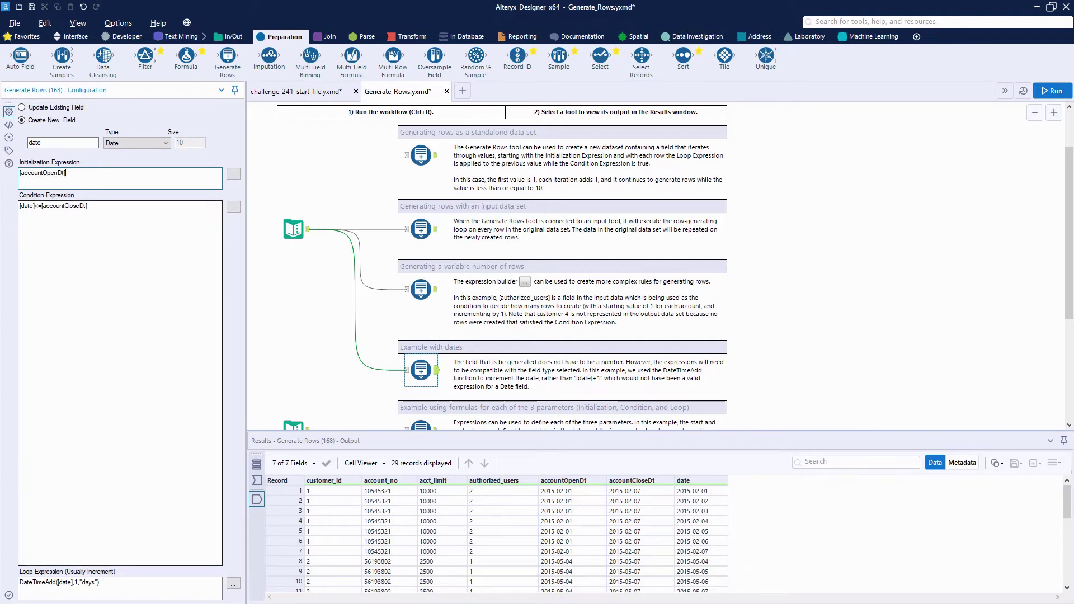
pyautogui.moveTo(88, 206); pyautogui.dragTo(42, 206)
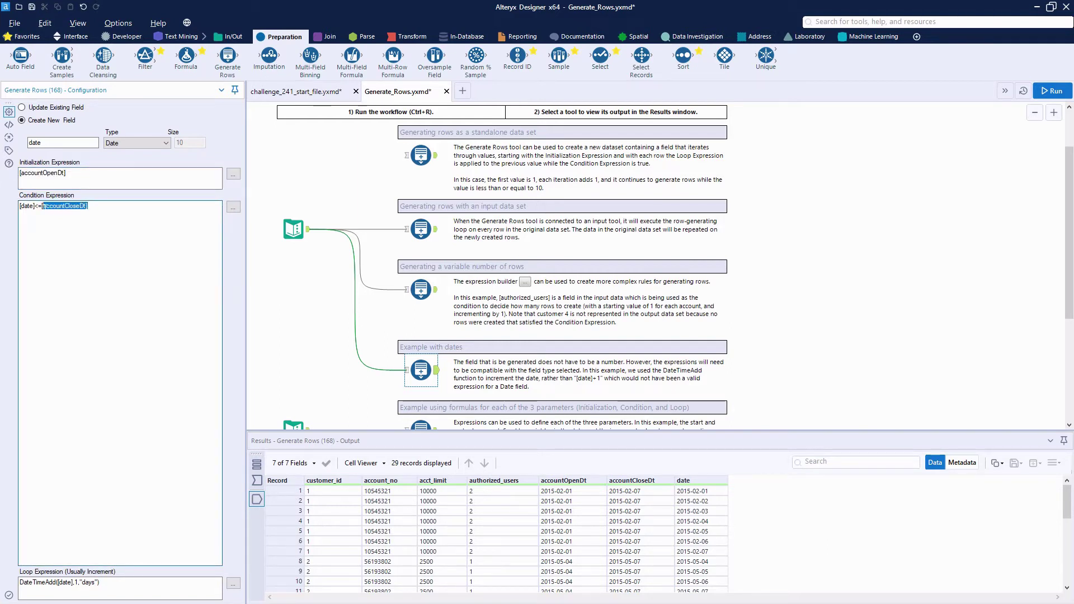
pyautogui.click(90, 207)
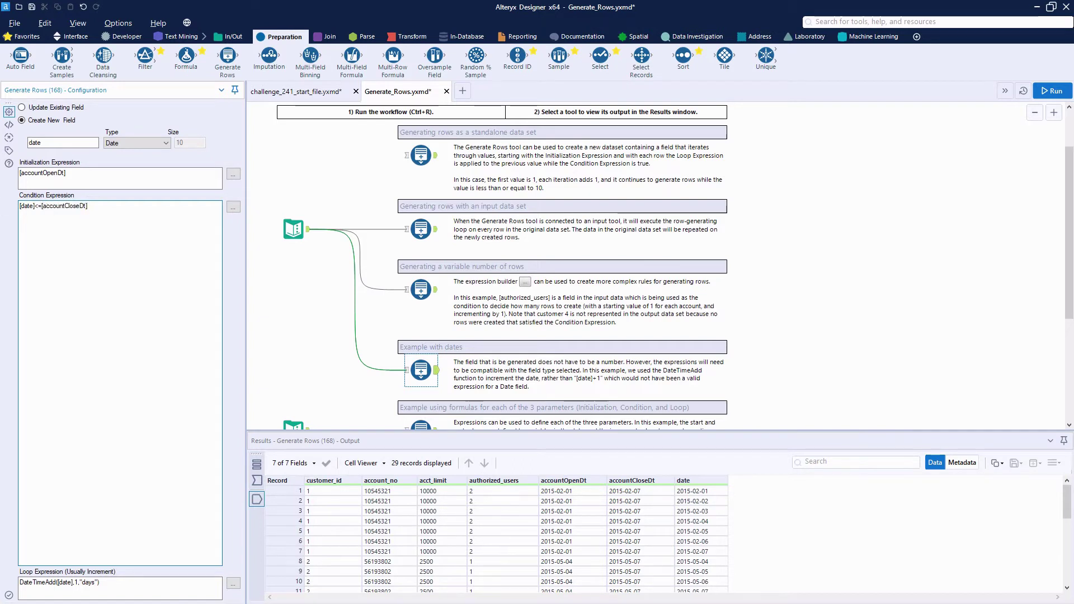
# - Copy the whole Loop Expression DateTimeAdd([date],1,"days") from the date example's Generate Rows tool
pyautogui.tripleClick(107, 586)
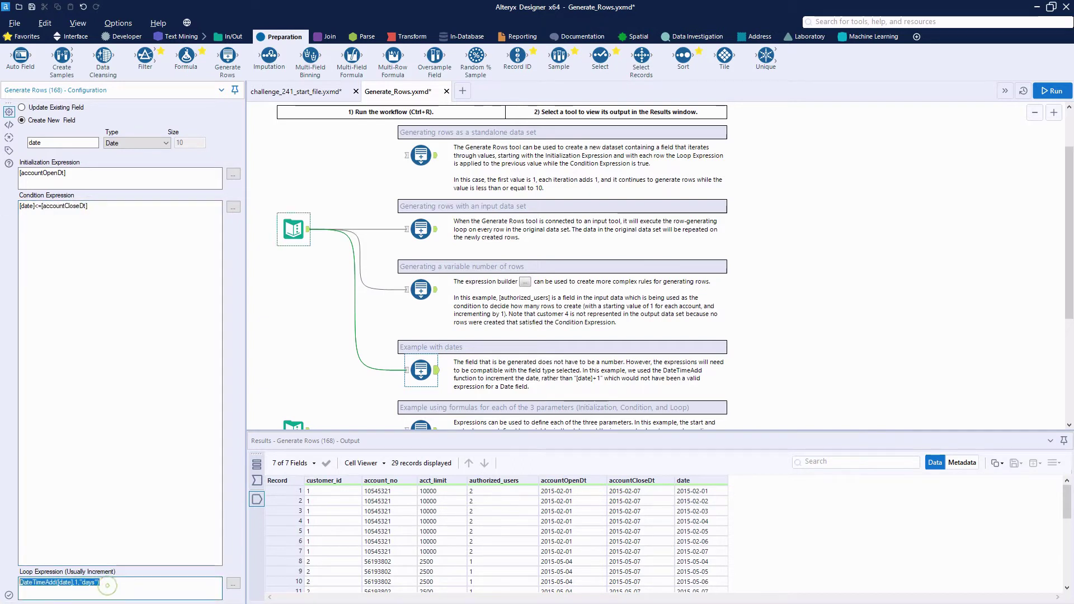
pyautogui.rightClick(68, 582)
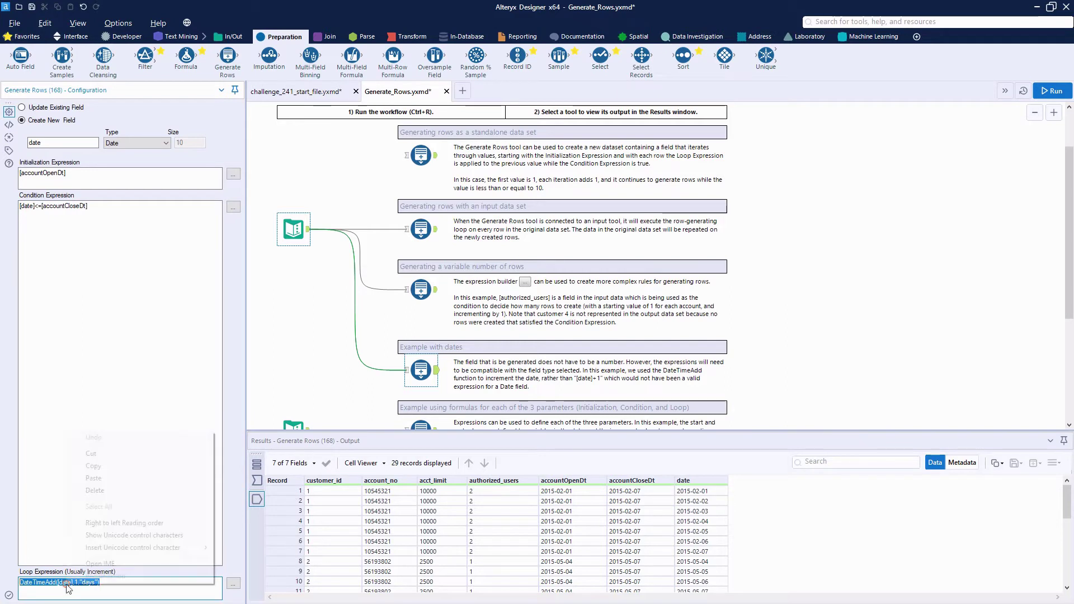
pyautogui.click(128, 465)
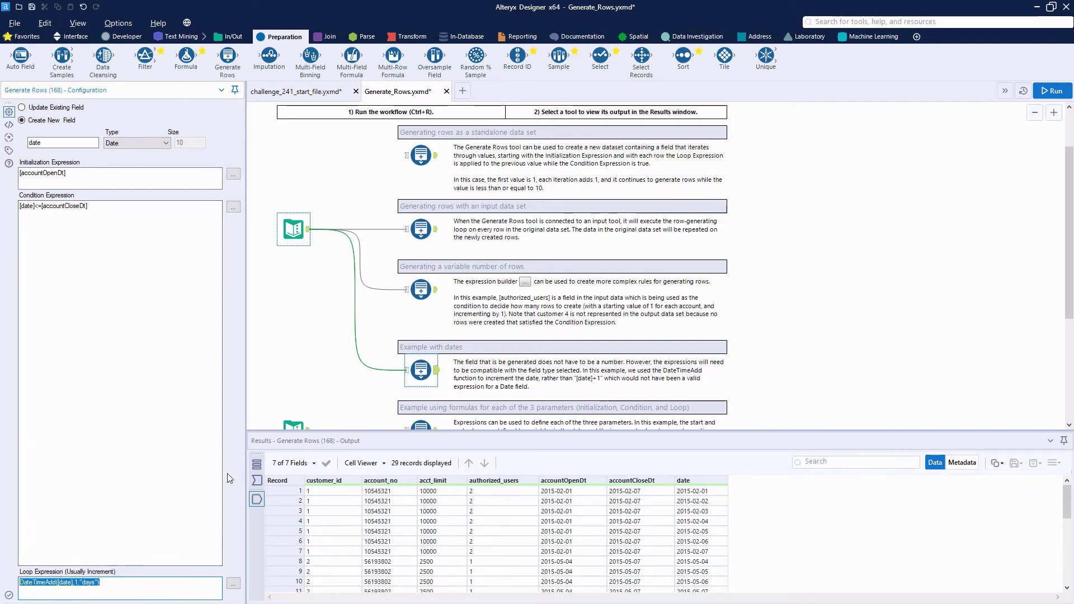
# - In the challenge_241_start_file workflow, place a Generate Rows tool below the logo and have it create a field named date of type Date
pyautogui.click(323, 94)
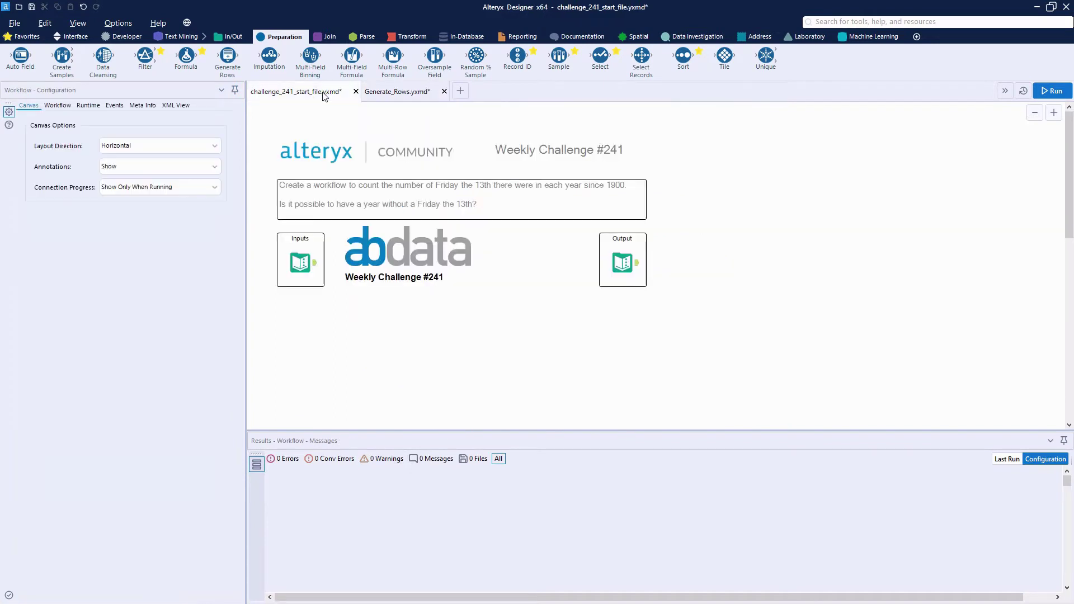
pyautogui.moveTo(228, 56); pyautogui.dragTo(379, 333)
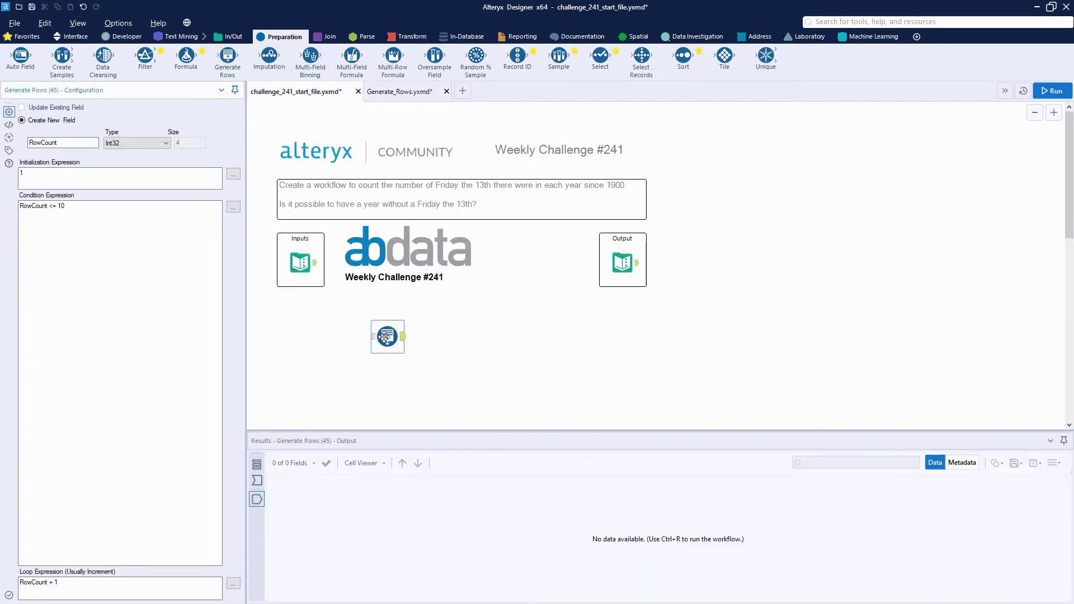
pyautogui.doubleClick(71, 142)
pyautogui.write('date')
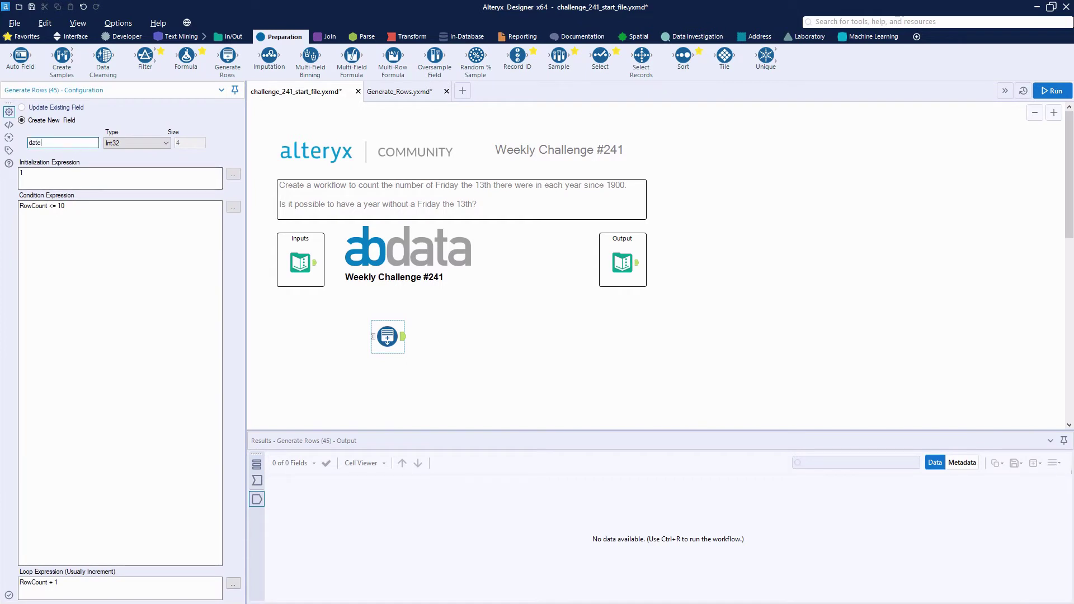
pyautogui.doubleClick(21, 173)
pyautogui.click(136, 143)
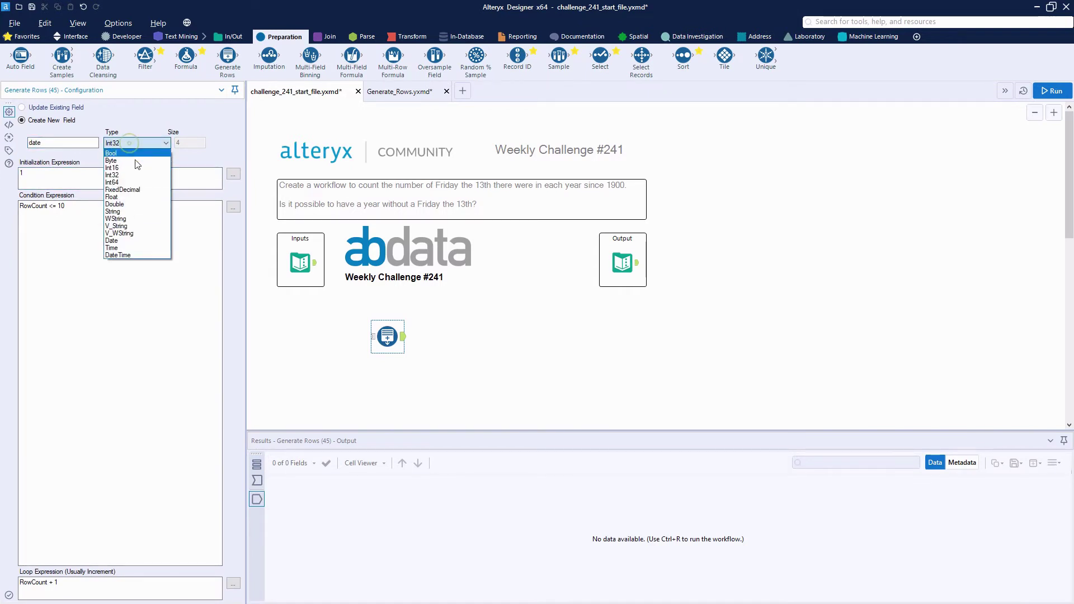
pyautogui.click(139, 242)
# - Set the Initialization Expression to '1900-01-01' and replace the Loop Expression with the copied DateTimeAdd([date],1,"days")
pyautogui.doubleClick(36, 183)
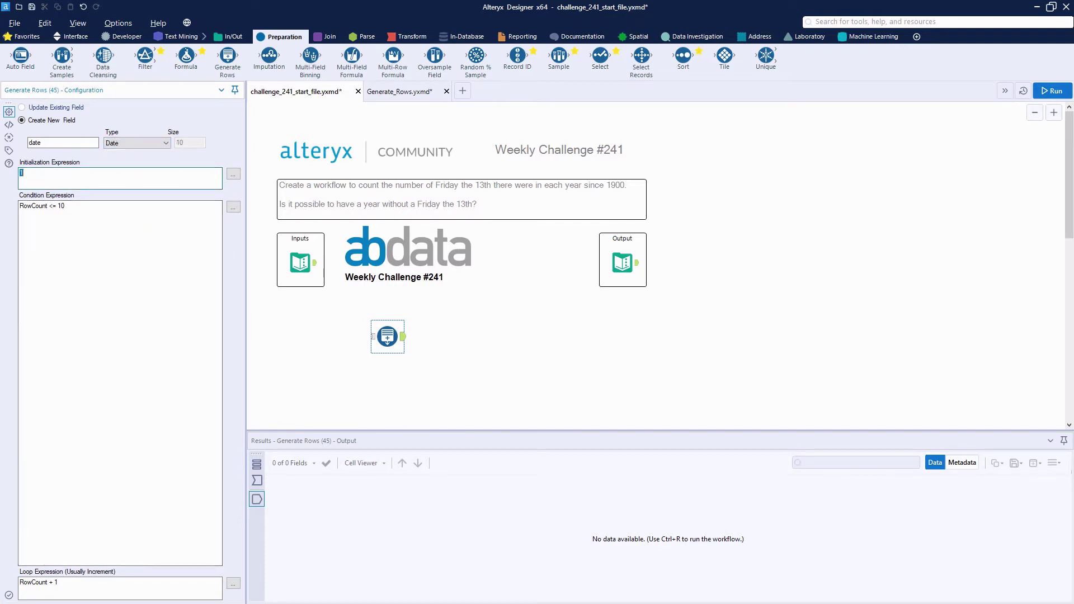
pyautogui.write("'1900-01-01")
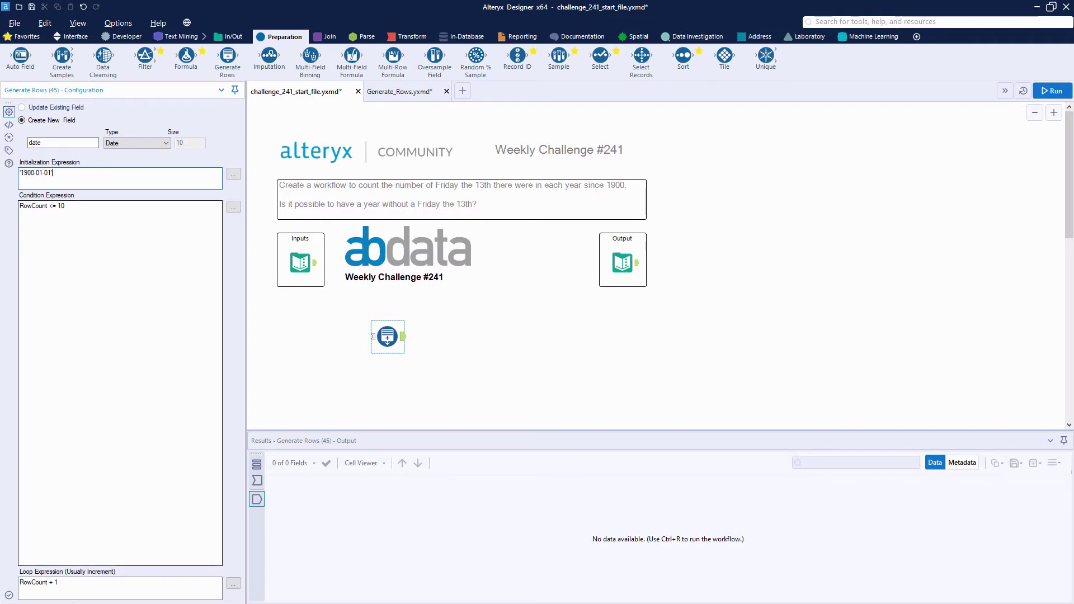
pyautogui.tripleClick(62, 582)
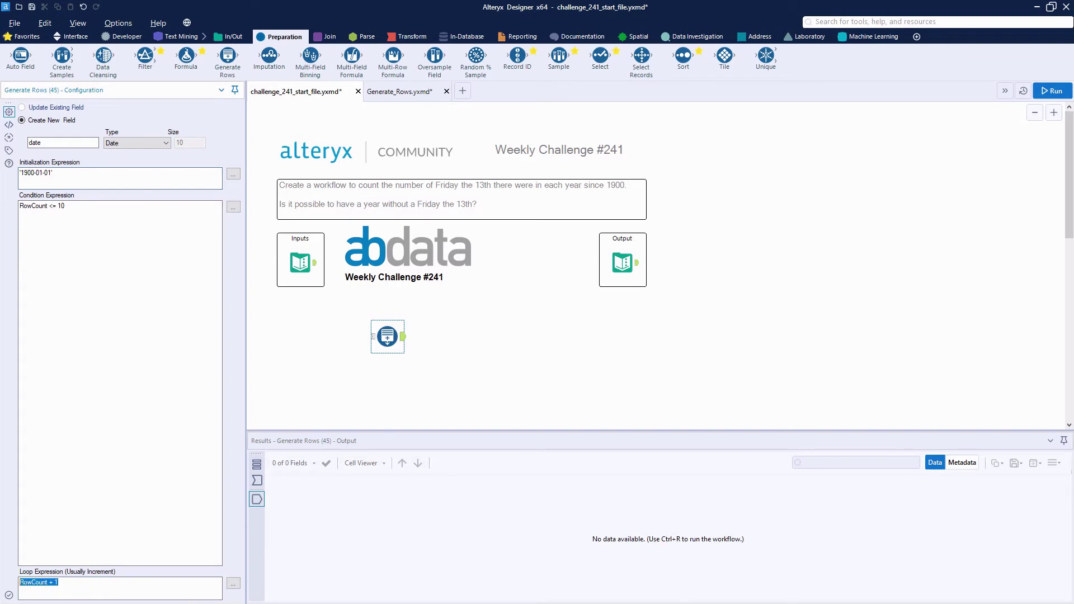
pyautogui.press('BackSpace')
pyautogui.hotkey('ctrl', 'v')
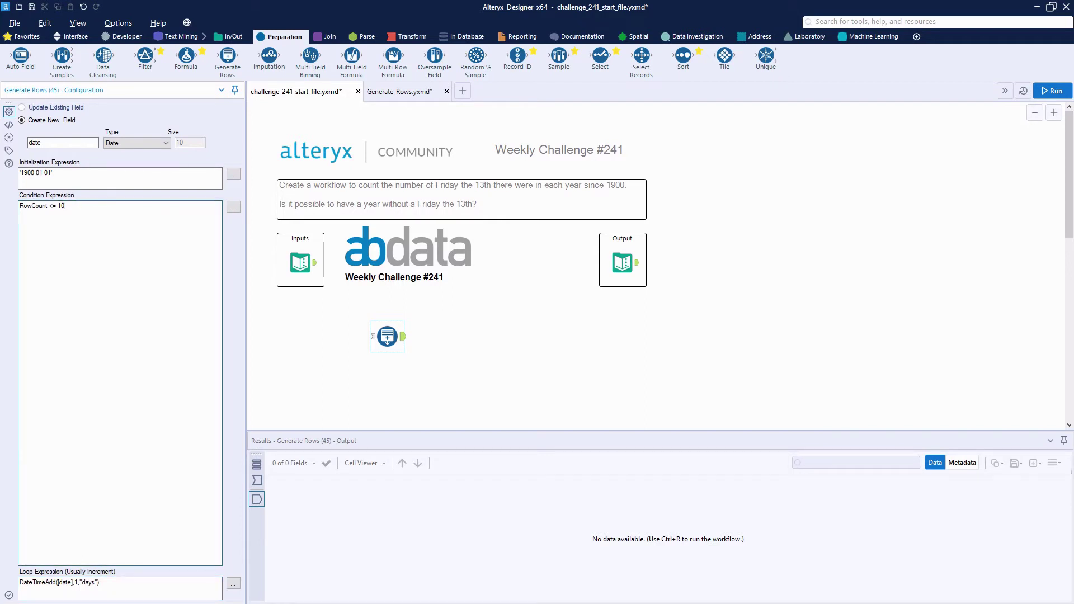
# - Set the Condition Expression to [date] <= '2021-01-01' and run the workflow to review the generated dates
pyautogui.moveTo(86, 206); pyautogui.dragTo(19, 206)
pyautogui.press('BackSpace')
pyautogui.click(1041, 92)
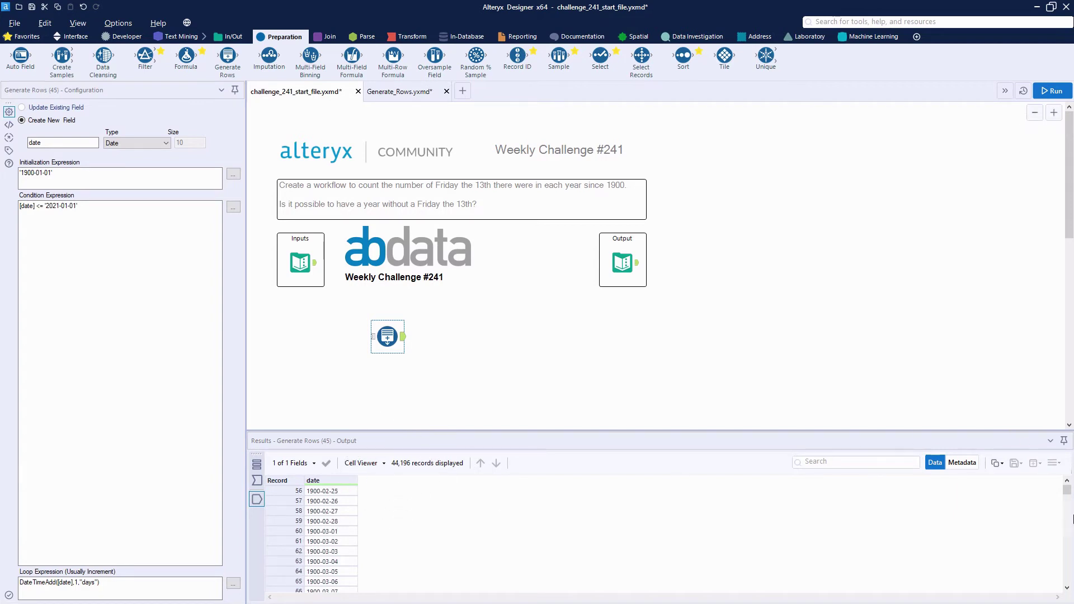
pyautogui.moveTo(1067, 490); pyautogui.dragTo(1066, 581)
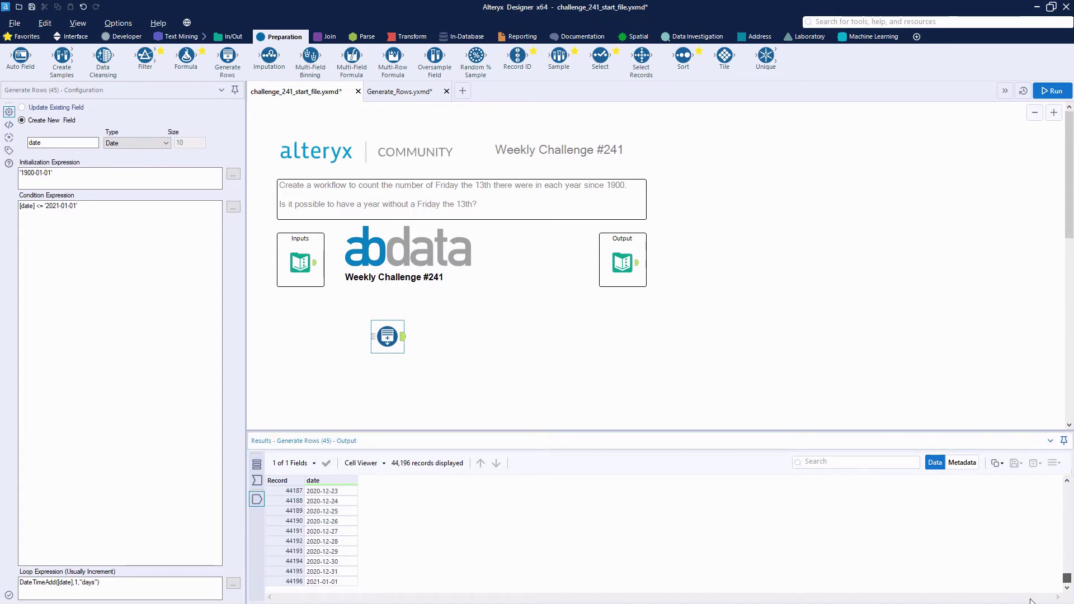
pyautogui.scroll(20, 335, 520)
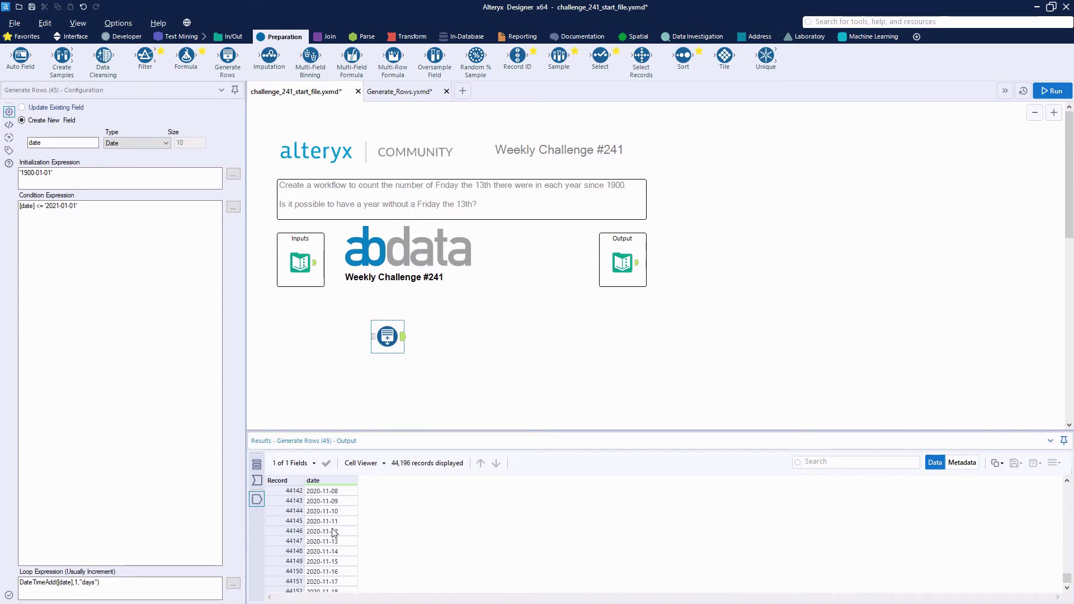
pyautogui.scroll(11, 334, 532)
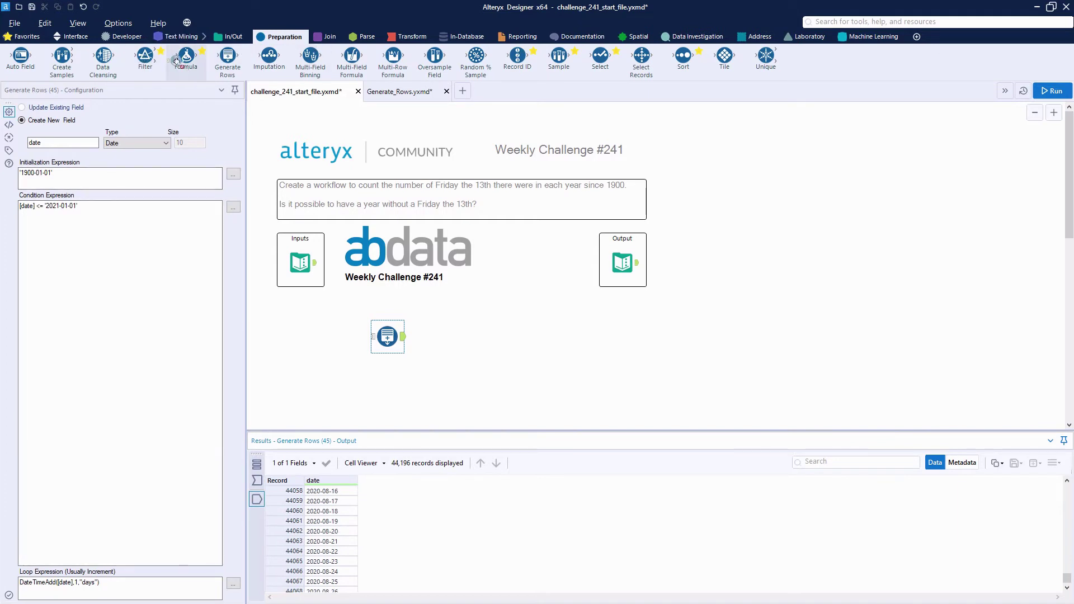
# - Connect a Formula tool after the Generate Rows tool and add an output column named Year
pyautogui.moveTo(185, 58); pyautogui.dragTo(441, 336)
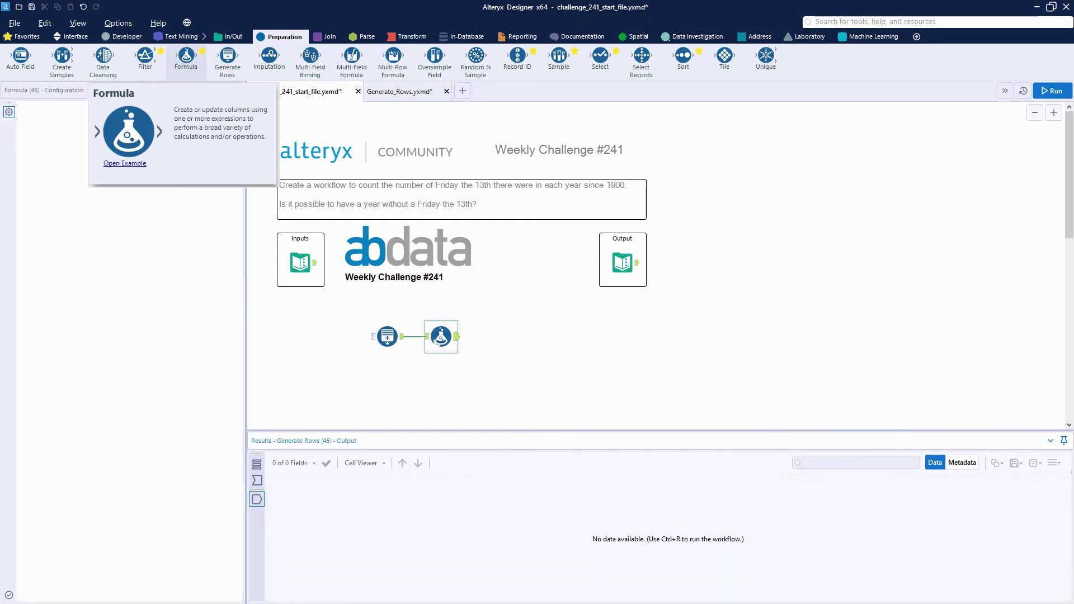
pyautogui.click(427, 337)
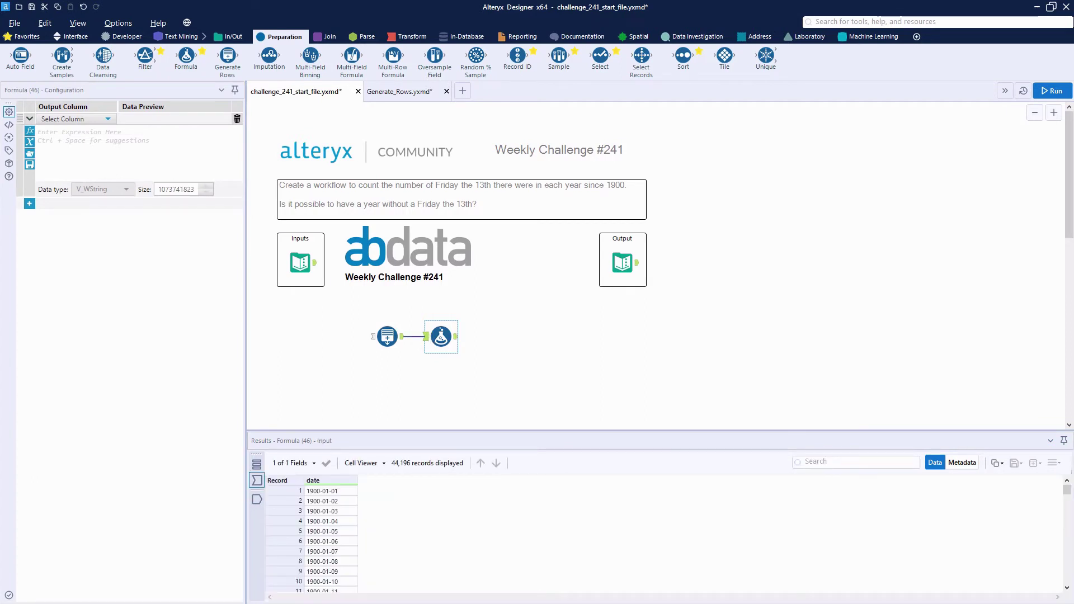
pyautogui.click(82, 122)
pyautogui.write('Ye')
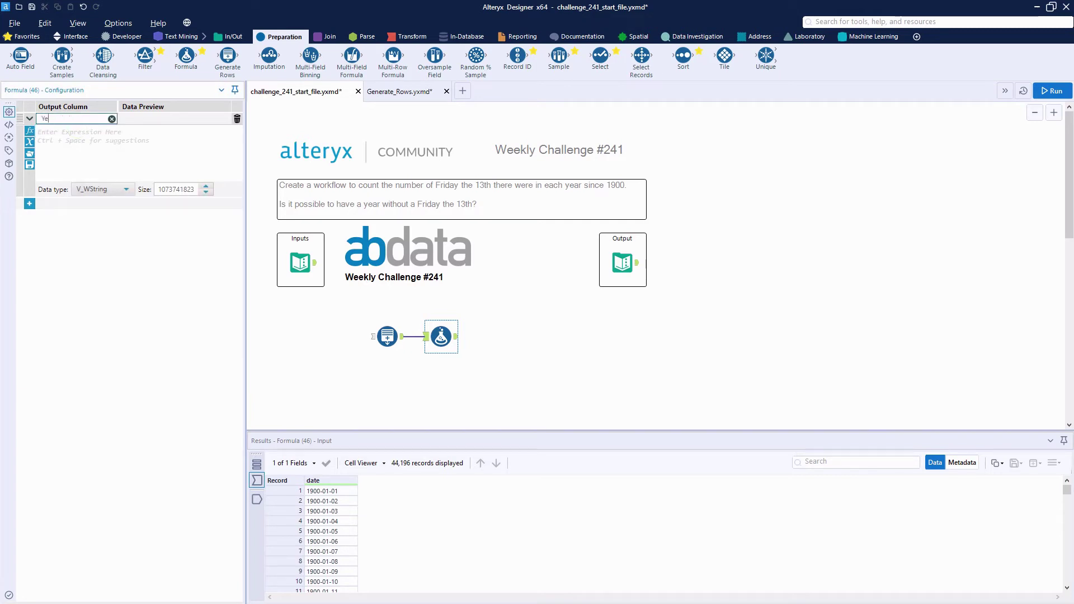
pyautogui.write('ar')
# - Set the Year column's expression to DateTimeYear([date])
pyautogui.click(114, 140)
pyautogui.write('datetimeyear')
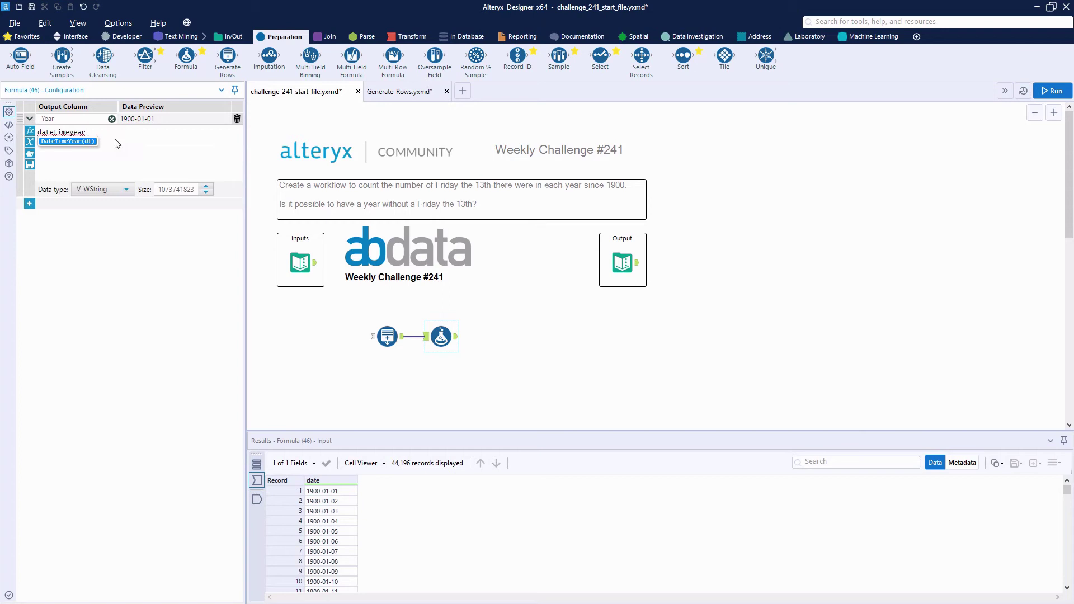
pyautogui.press('Return')
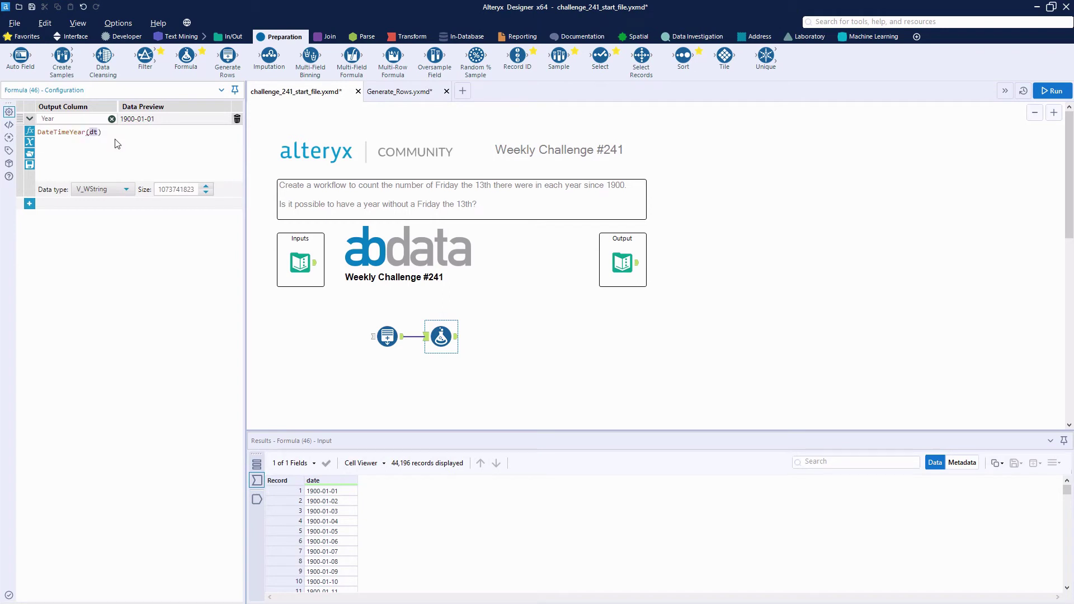
pyautogui.write('date')
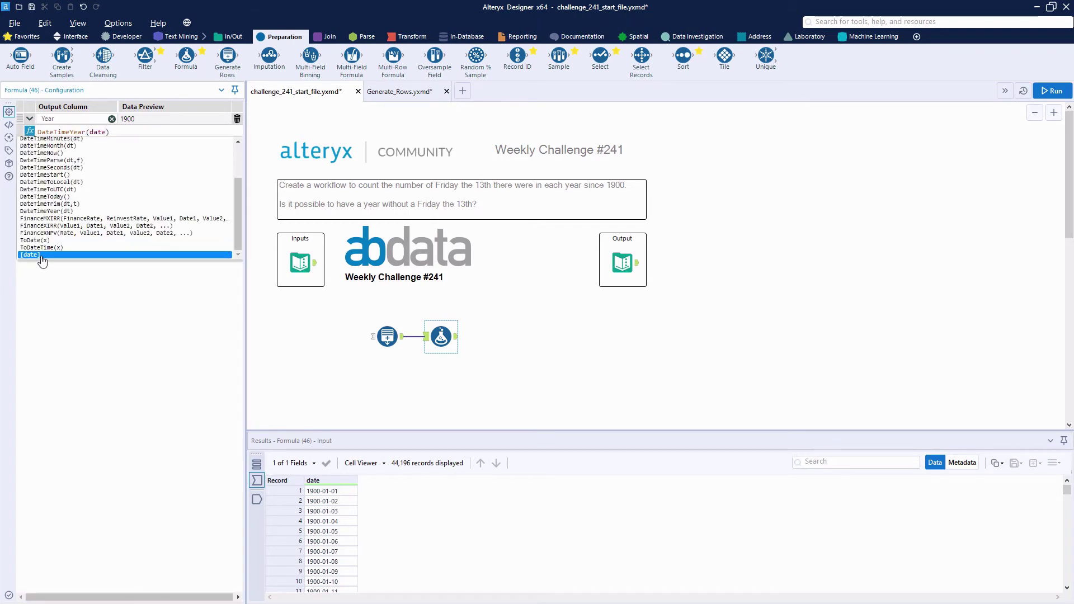
pyautogui.doubleClick(39, 257)
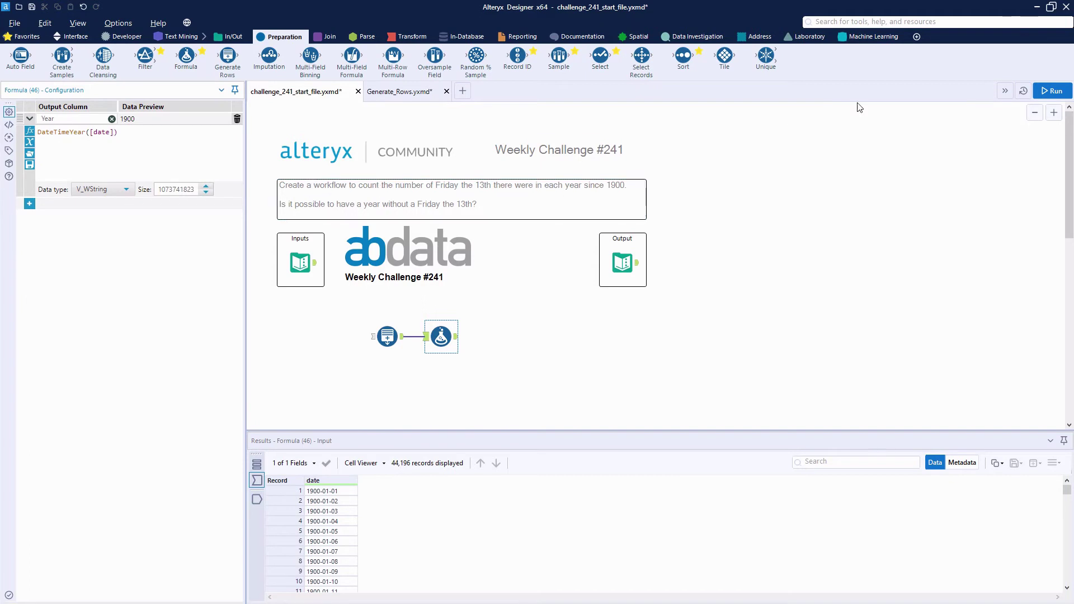
# - Run the workflow, shift the Formula tool slightly away from Generate Rows, and review its output records
pyautogui.click(1052, 91)
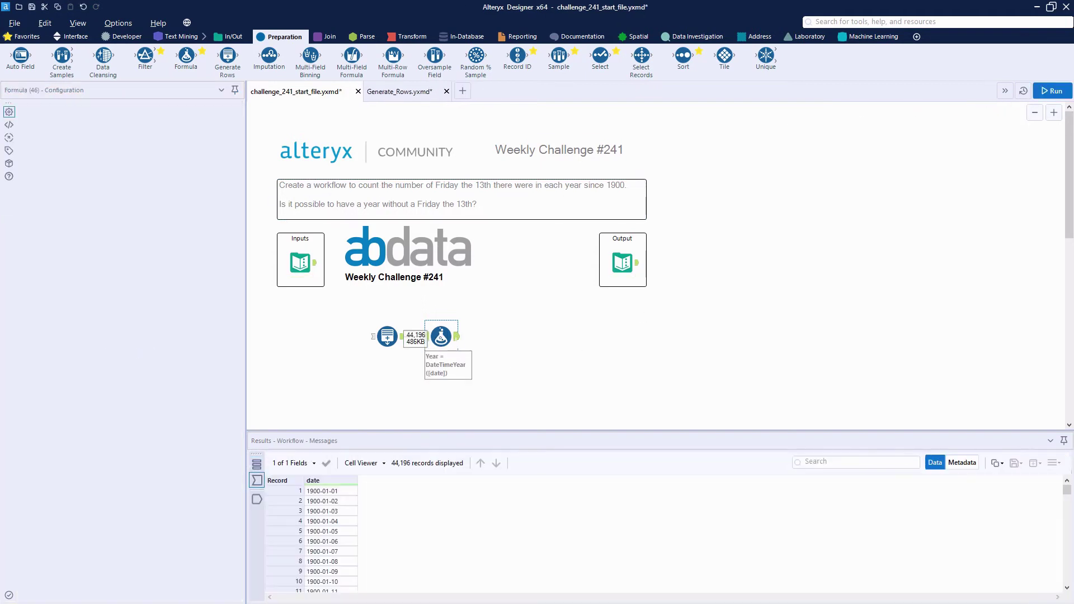
pyautogui.moveTo(439, 337); pyautogui.dragTo(454, 336)
pyautogui.scroll(-10, 672, 538)
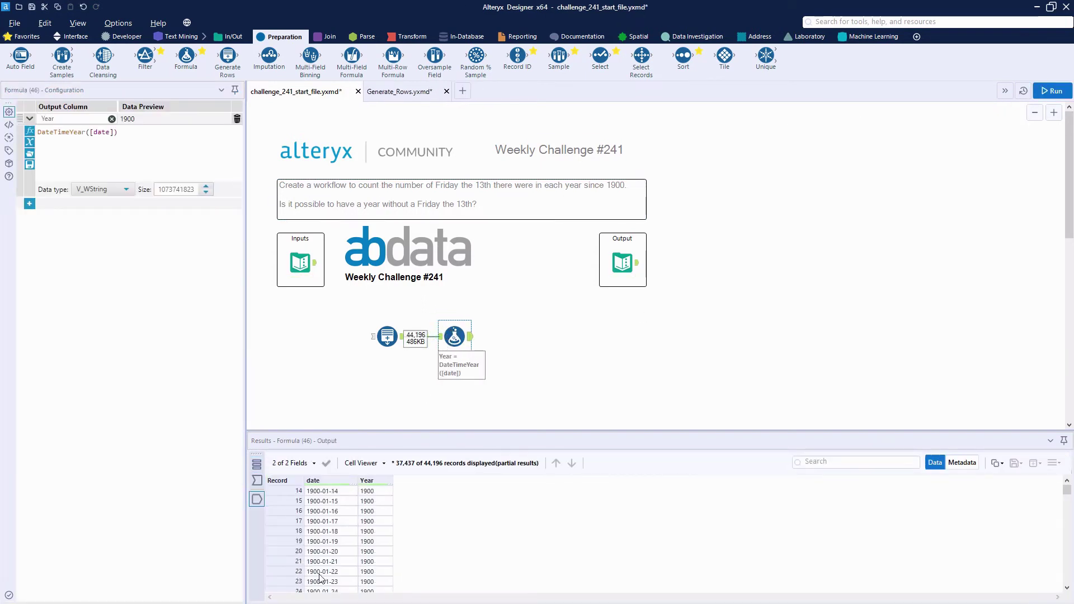
pyautogui.moveTo(1067, 485)
pyautogui.mouseDown()
pyautogui.moveTo(1058, 578)
pyautogui.moveTo(1067, 486)
pyautogui.mouseUp()
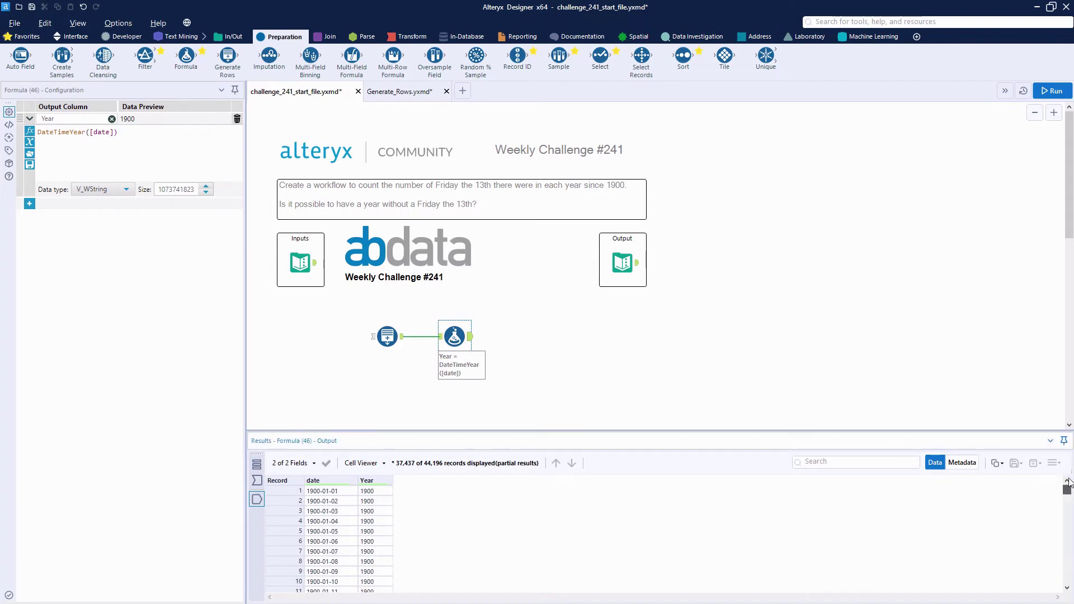
# - Add a second output column named "day of the week" to the Formula tool
pyautogui.click(29, 205)
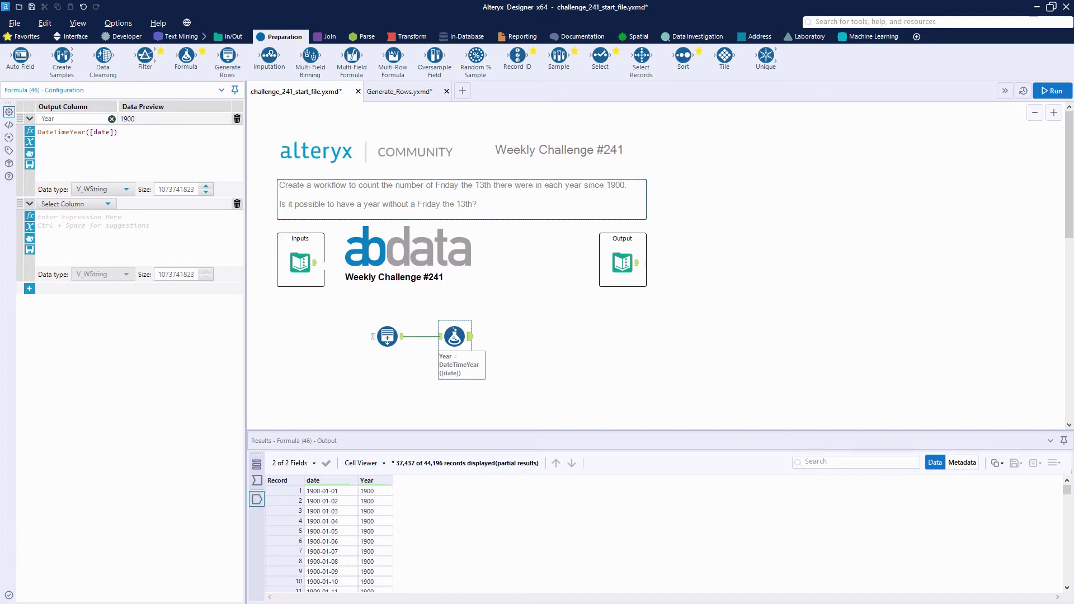
pyautogui.click(71, 205)
pyautogui.click(71, 217)
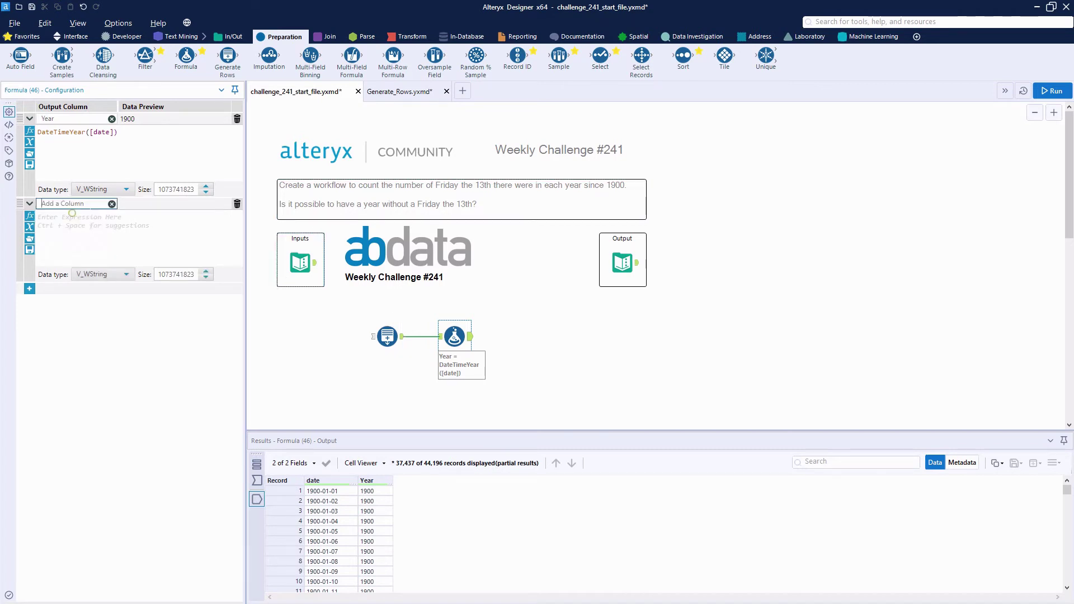
pyautogui.write('day of w')
pyautogui.write('week')
# - Set the "day of the week" column's expression to DateTimeFormat([date],"%A")
pyautogui.click(94, 221)
pyautogui.write('DateTimeForm')
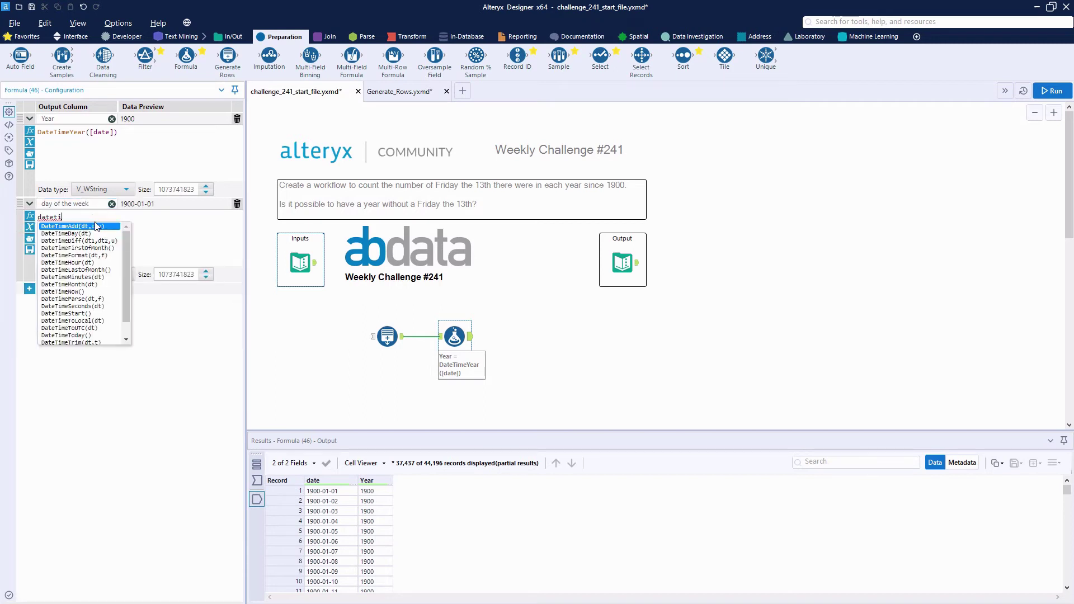
pyautogui.press('Return')
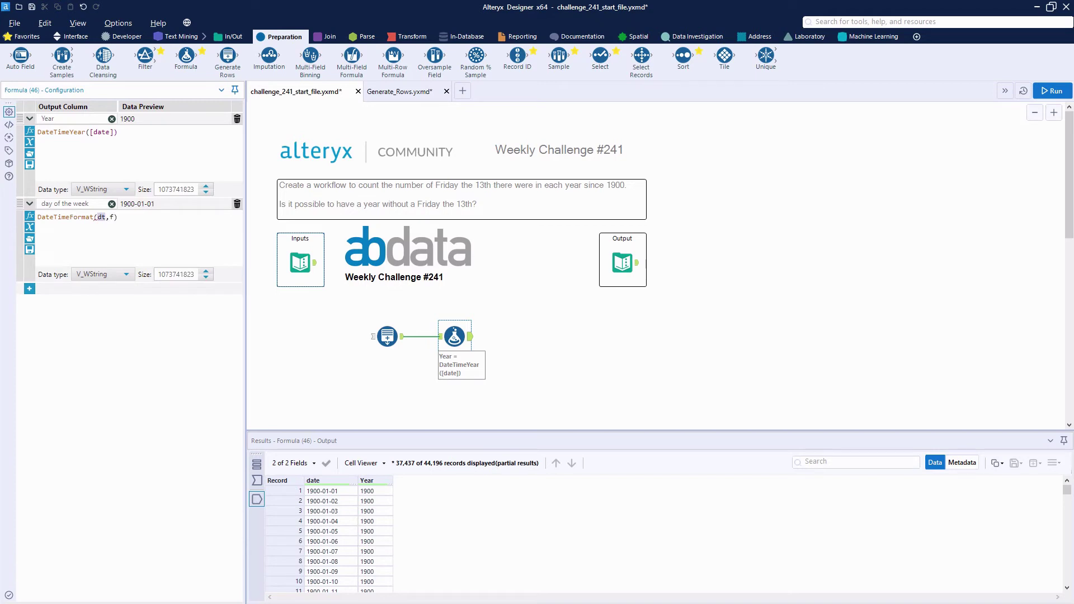
pyautogui.write('date')
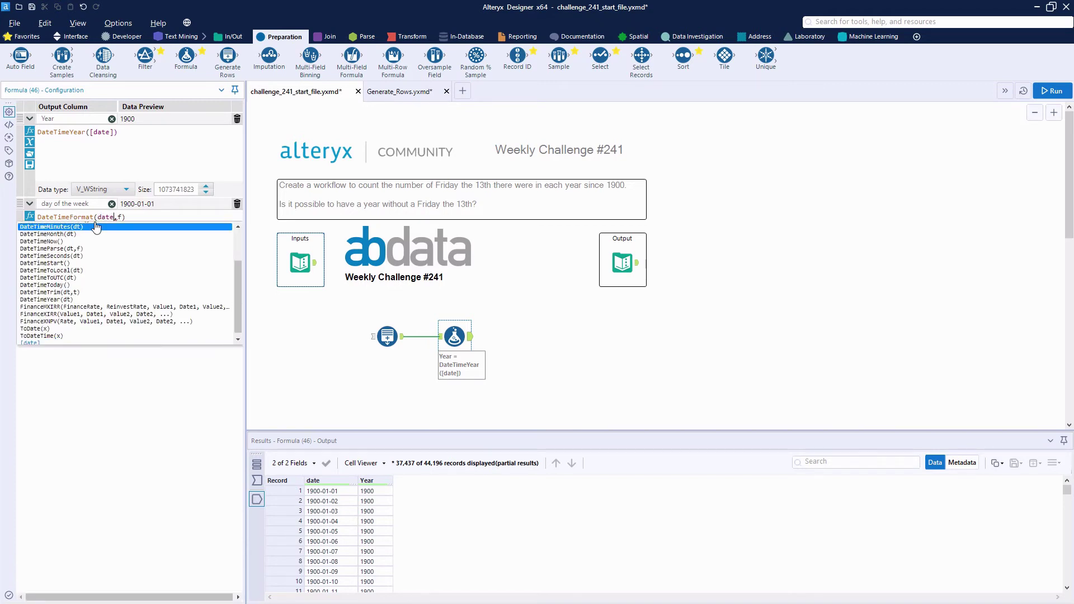
pyautogui.moveTo(237, 281); pyautogui.dragTo(237, 328)
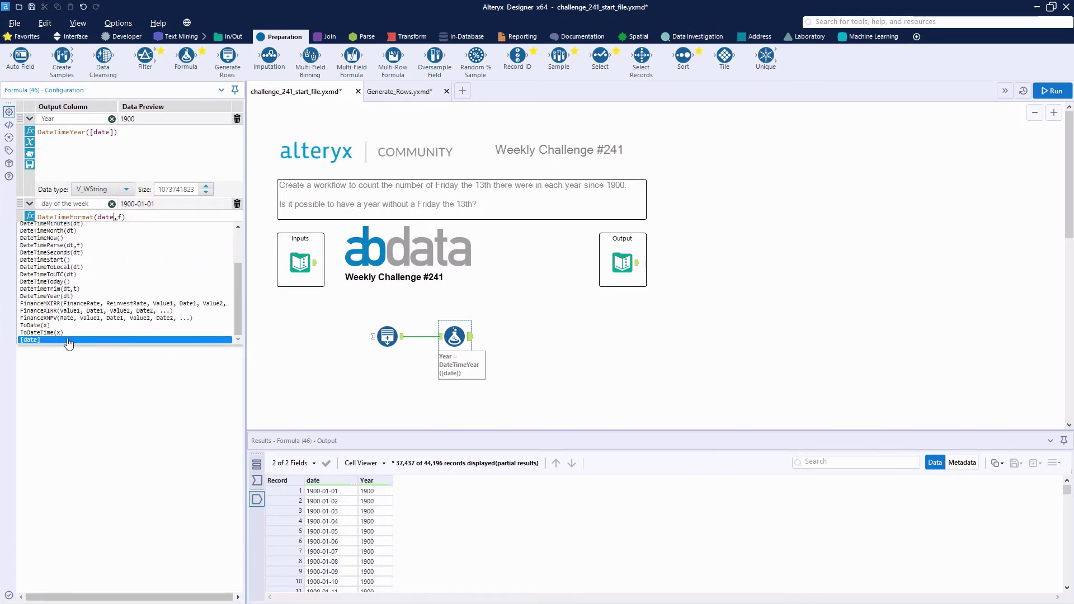
pyautogui.click(67, 340)
pyautogui.doubleClick(128, 217)
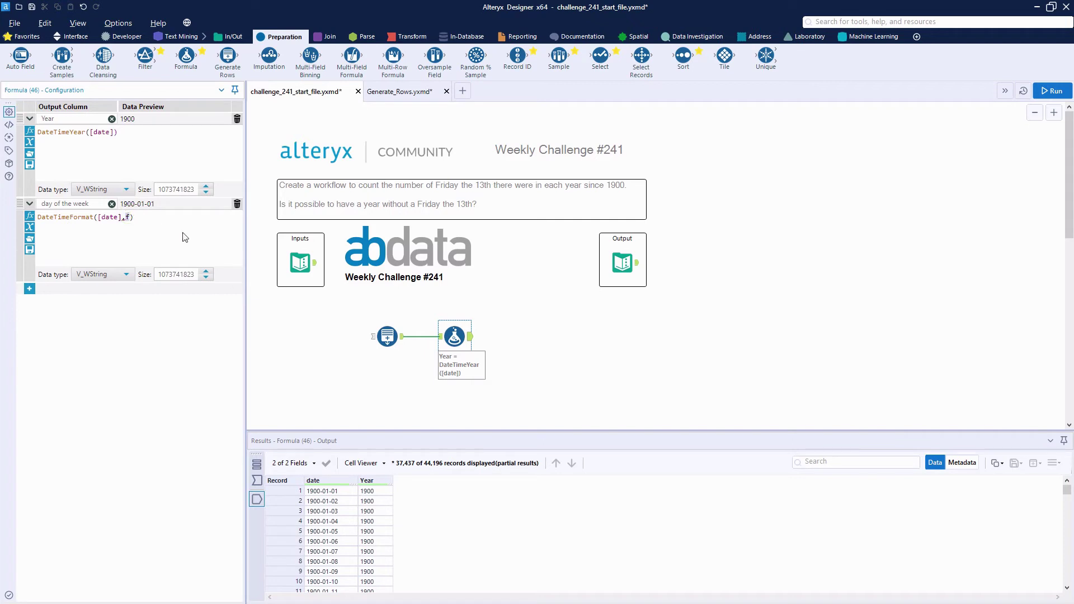
pyautogui.write('"%A')
# - Search the help for datetime, open the Tool Mastery | DateTime article in the browser, and follow it to the DateTime Functions specifiers
pyautogui.click(882, 22)
pyautogui.write('datetime')
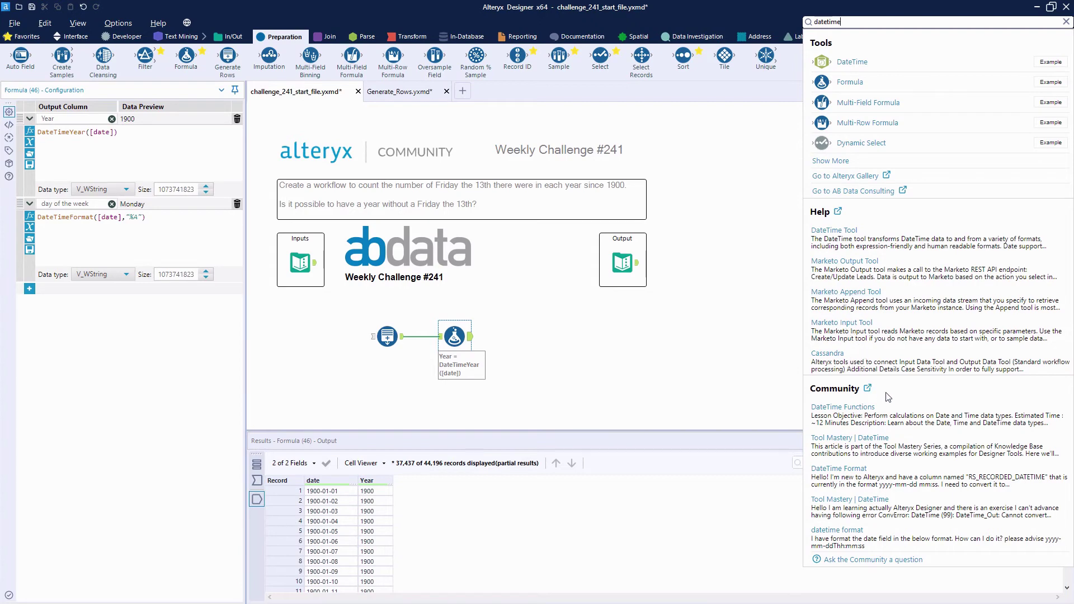
pyautogui.click(860, 438)
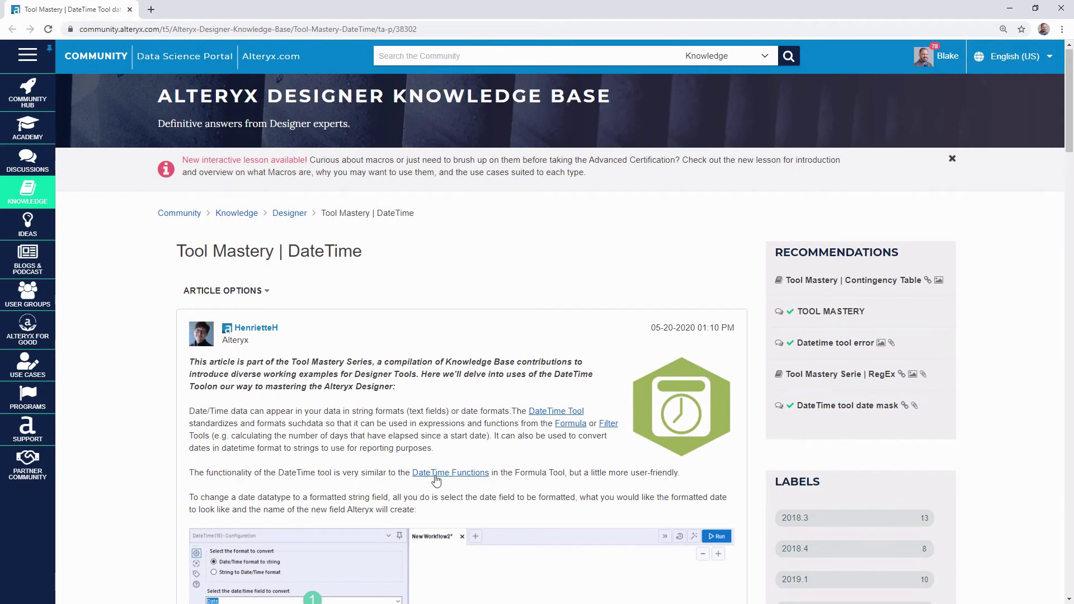
pyautogui.click(441, 475)
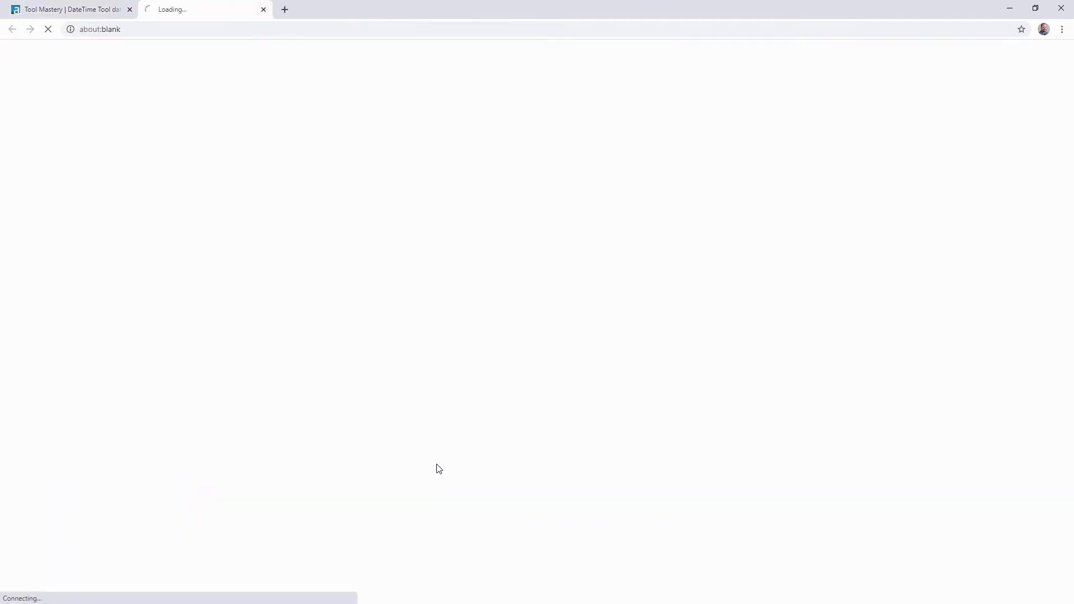
pyautogui.scroll(-7, 406, 349)
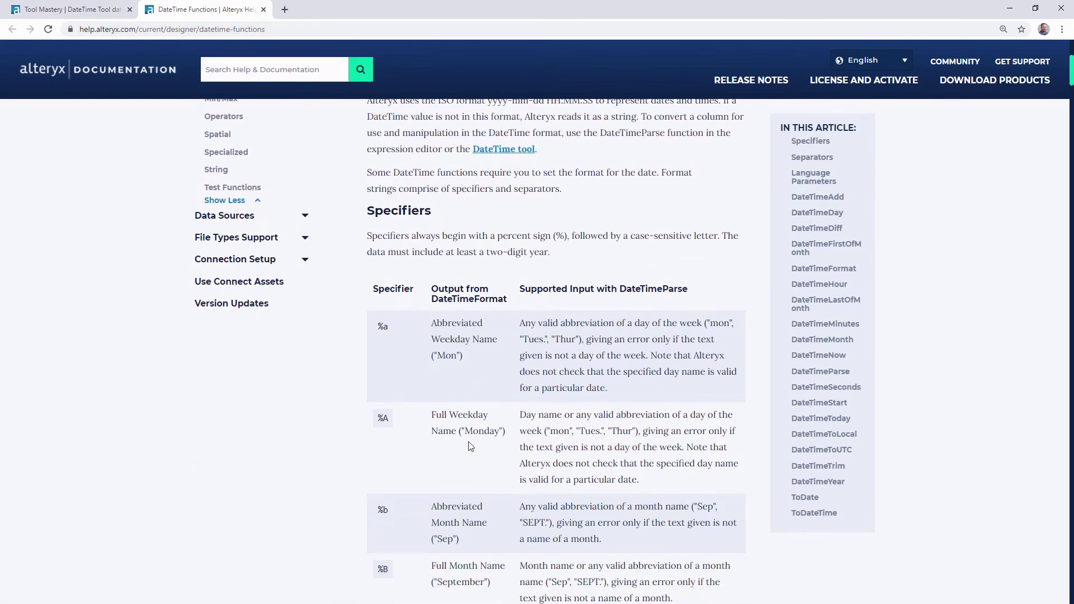
# - Bookmark the DateTime Functions help page and examine the weekday-name specifiers %a and %A
pyautogui.click(1021, 29)
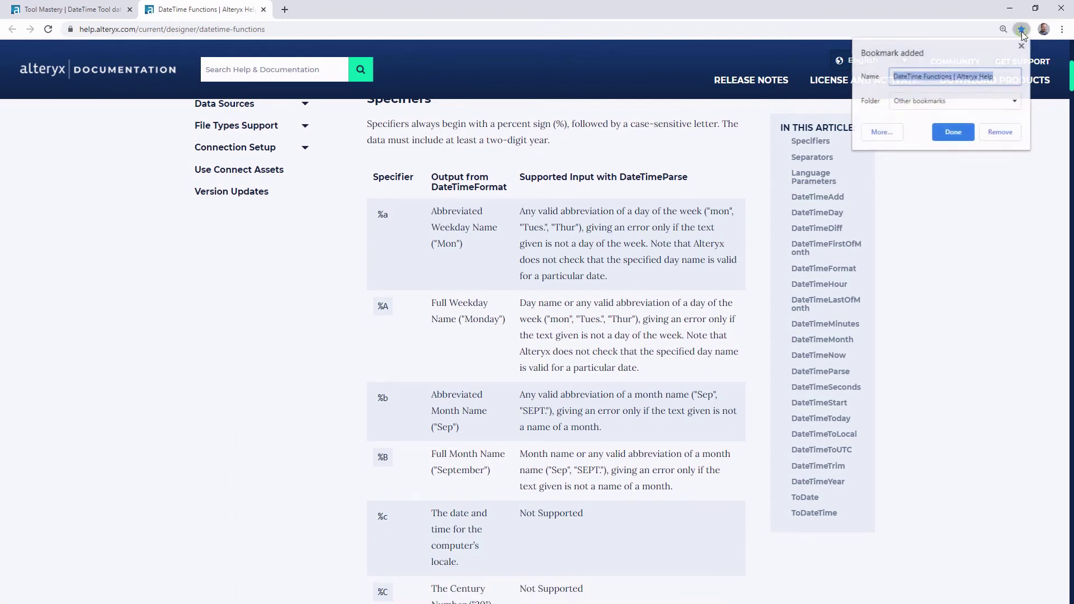
pyautogui.click(954, 134)
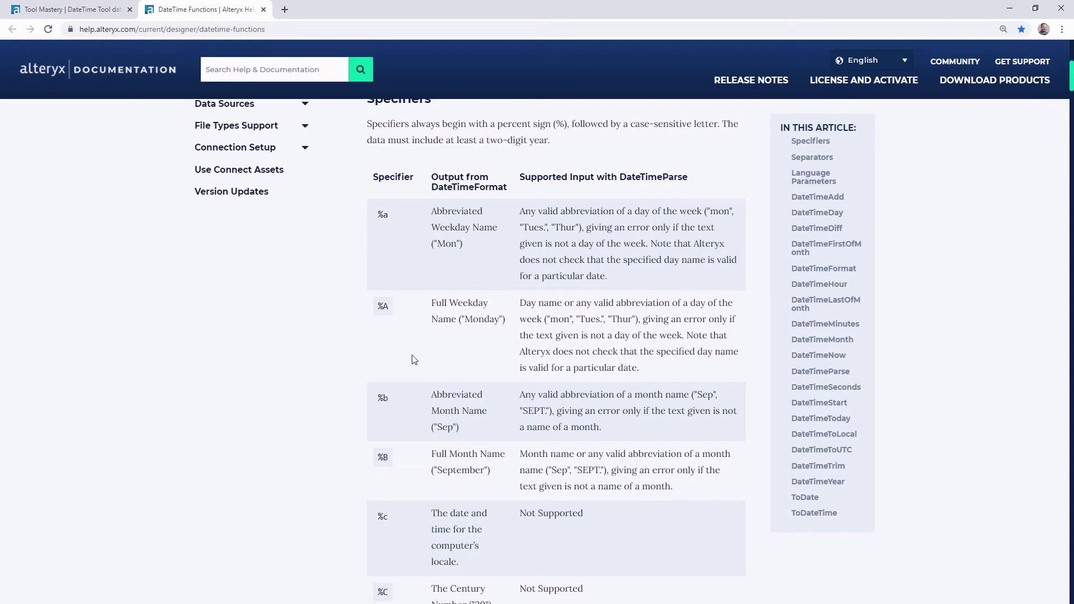
pyautogui.tripleClick(460, 307)
pyautogui.tripleClick(452, 217)
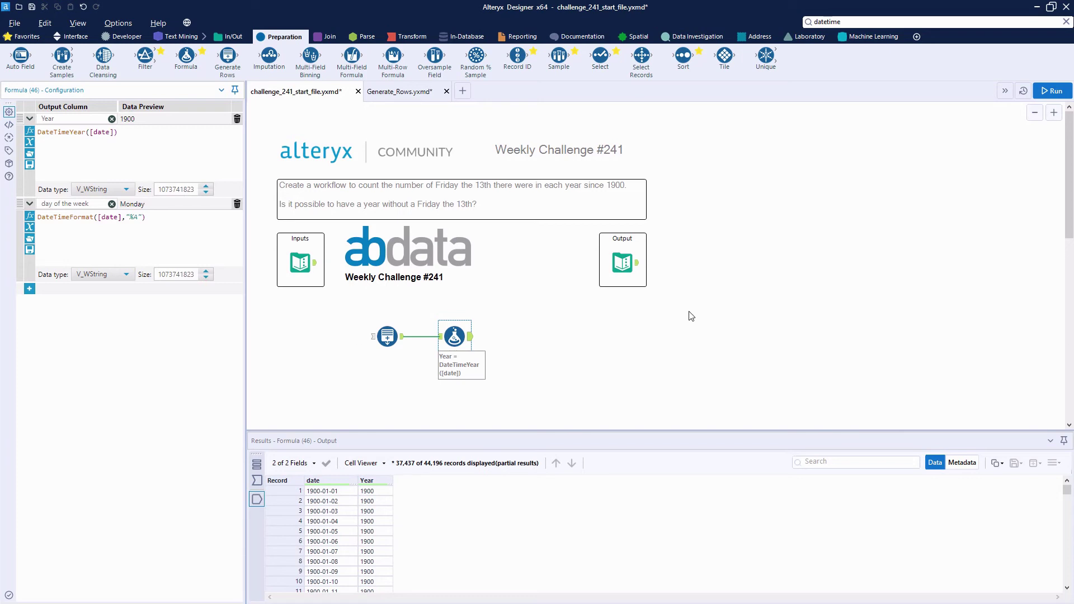
# - Back in Alteryx Designer, add a third output column named "day of the month" to the Formula tool
pyautogui.click(29, 289)
pyautogui.click(78, 290)
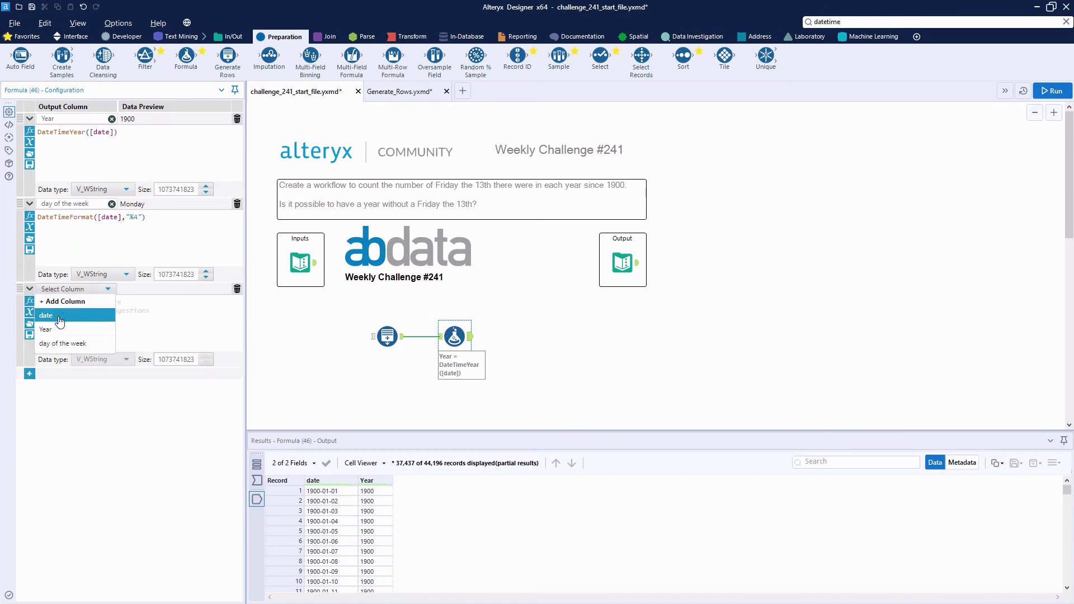
pyautogui.click(100, 301)
pyautogui.write('da')
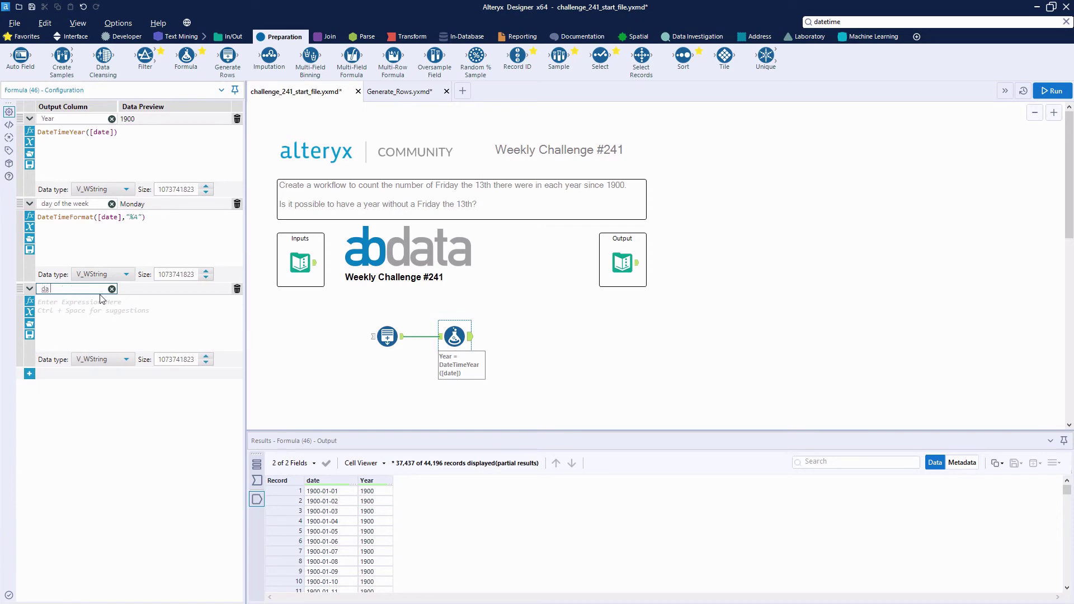
pyautogui.write('y of the month')
# - Set the "day of the month" expression to DateTimeFormat([date],'%d') and run the workflow to check the column's values
pyautogui.click(88, 306)
pyautogui.write('date')
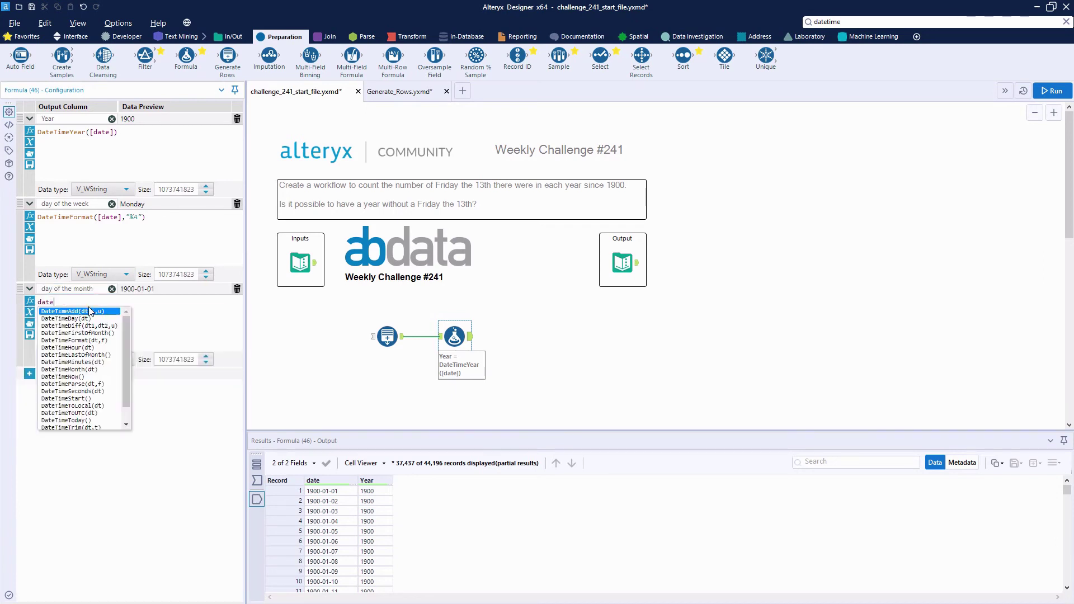
pyautogui.write('time')
pyautogui.doubleClick(74, 340)
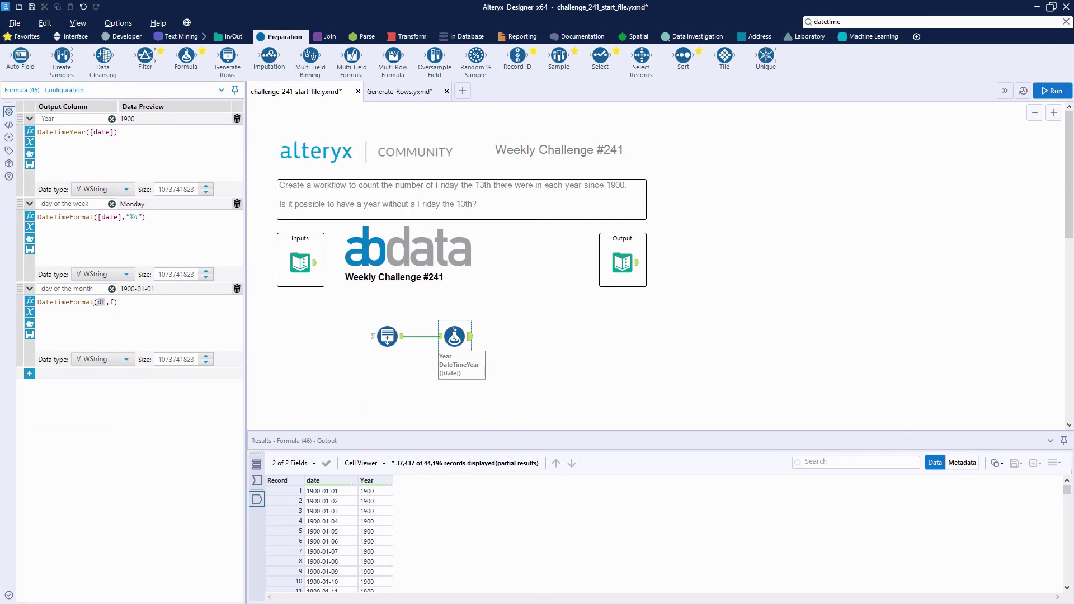
pyautogui.write('date')
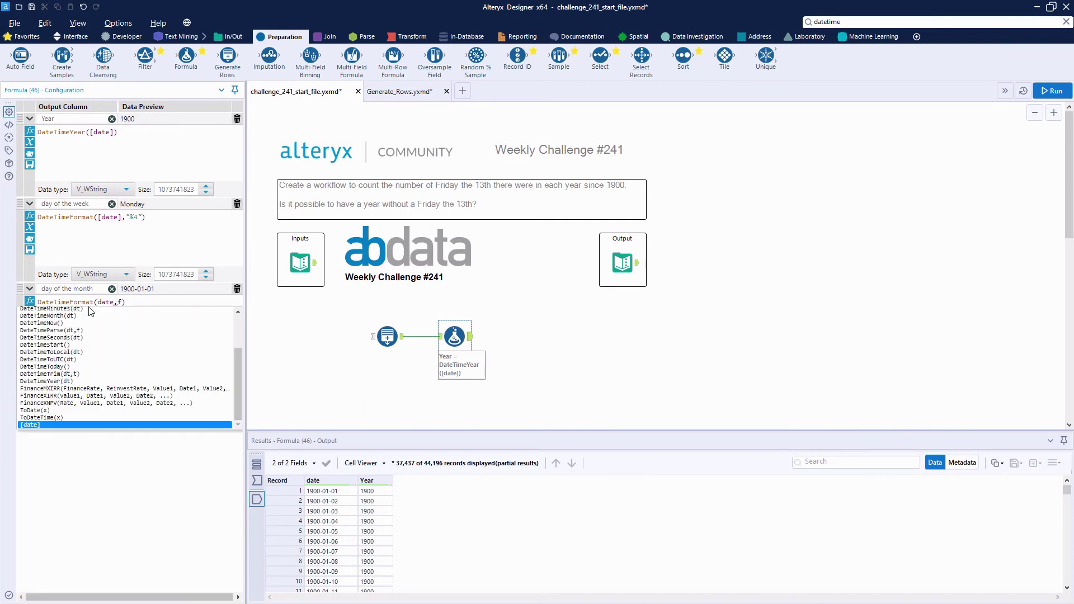
pyautogui.press('Return')
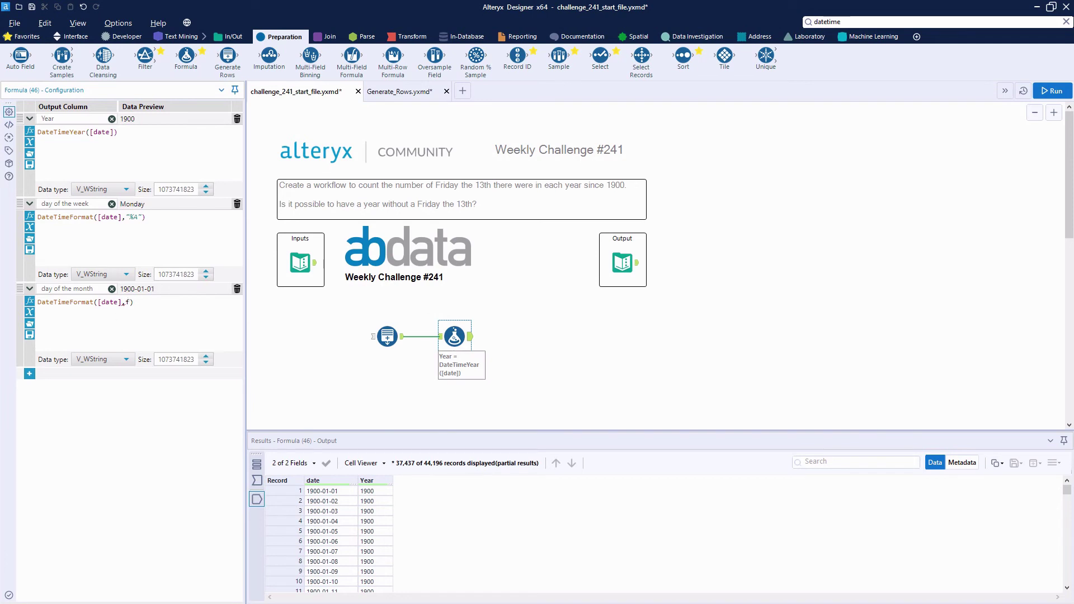
pyautogui.write("'%d")
pyautogui.click(160, 301)
pyautogui.click(1051, 91)
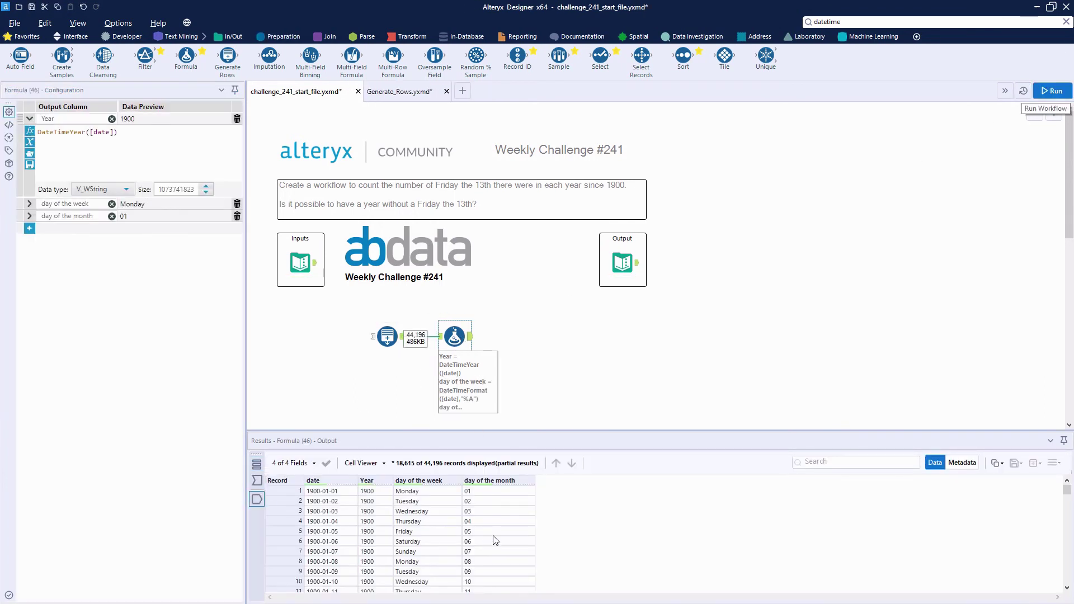
pyautogui.moveTo(502, 501); pyautogui.dragTo(498, 572)
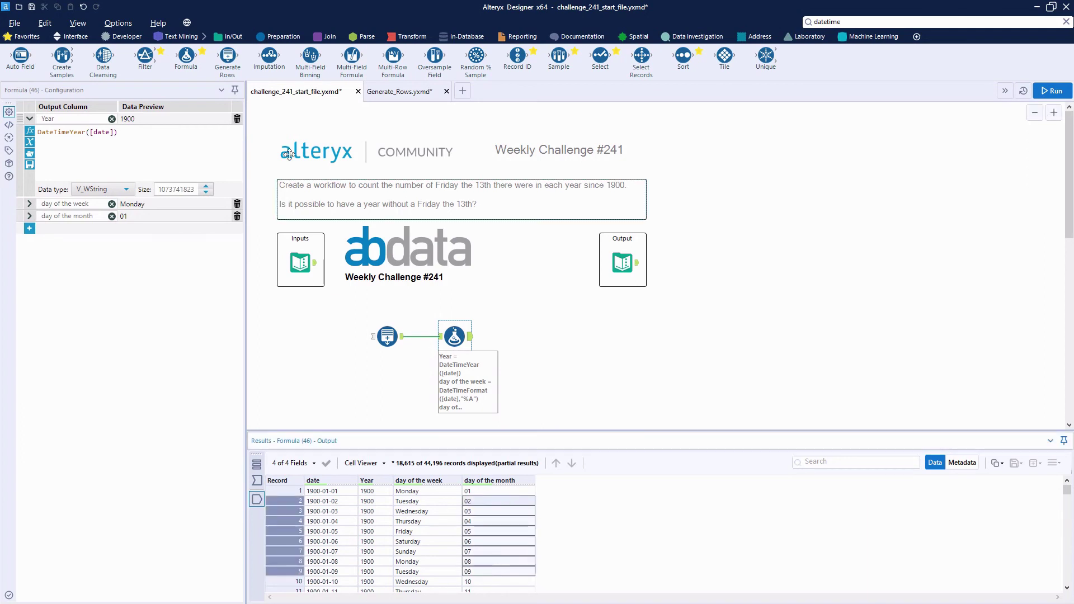
# - Connect a Filter tool after the Formula tool with the basic condition day of the week Equals Friday
pyautogui.moveTo(145, 55); pyautogui.dragTo(513, 333)
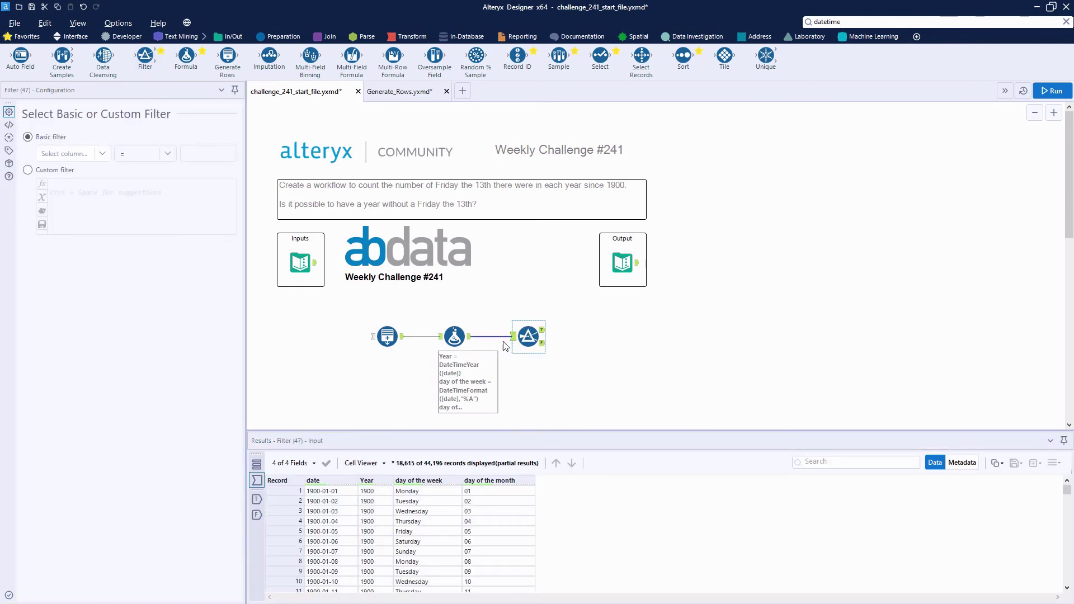
pyautogui.click(98, 153)
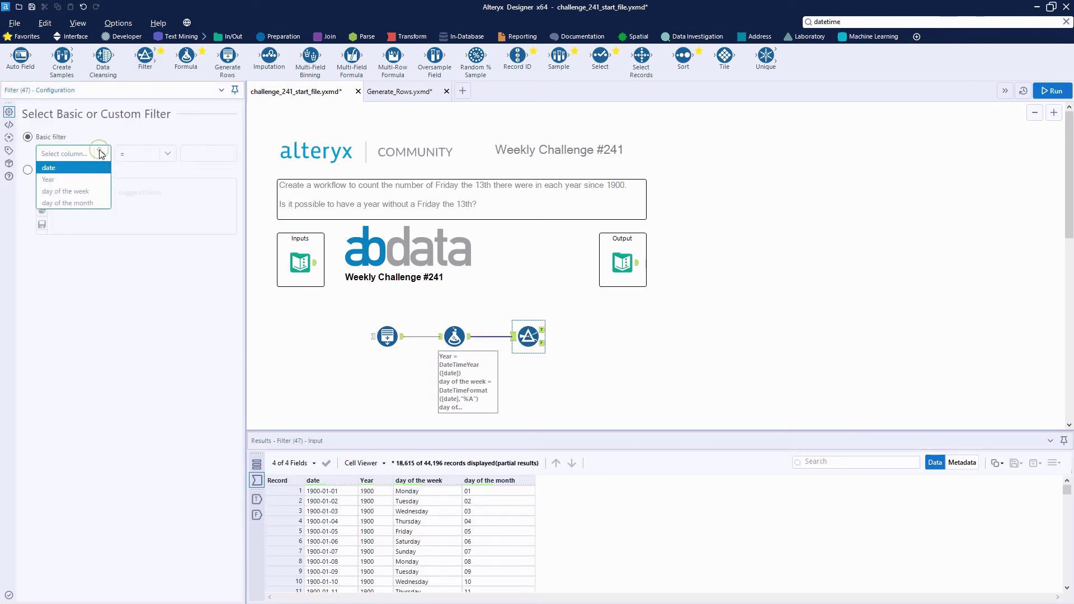
pyautogui.click(65, 191)
pyautogui.click(194, 154)
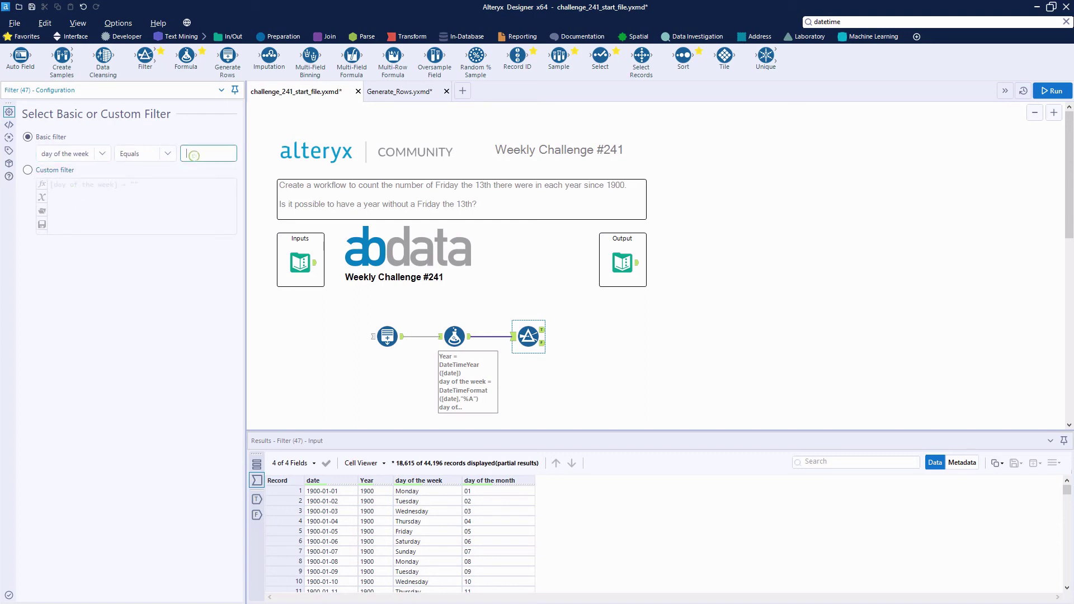
pyautogui.write('Friday')
# - Extend the condition as a custom filter with AND [day of the month] = "13", and run the workflow to inspect the true output
pyautogui.click(27, 169)
pyautogui.click(184, 186)
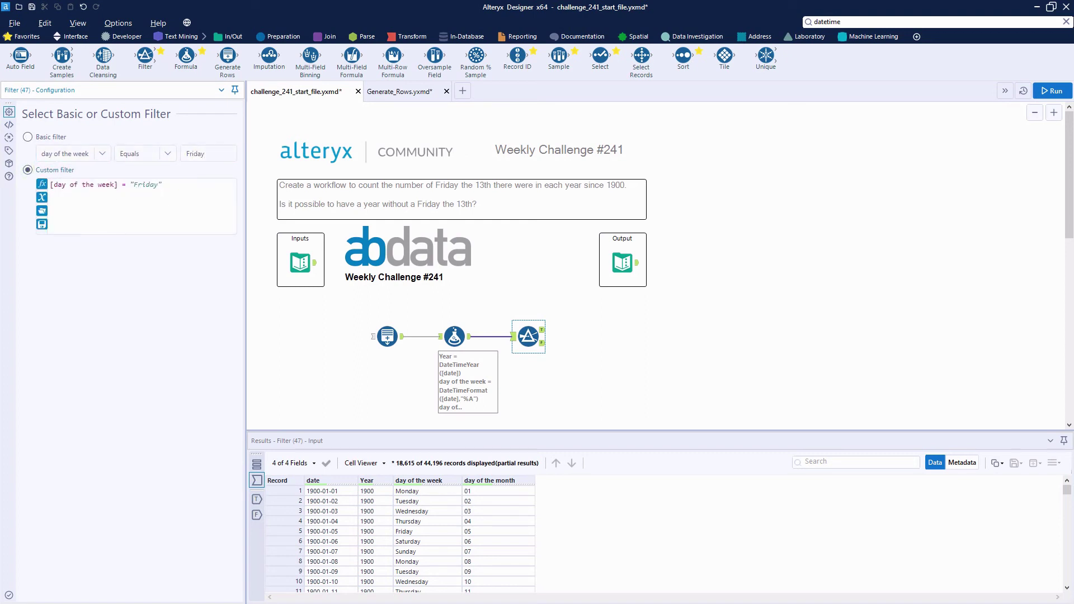
pyautogui.write('AND')
pyautogui.write(' day')
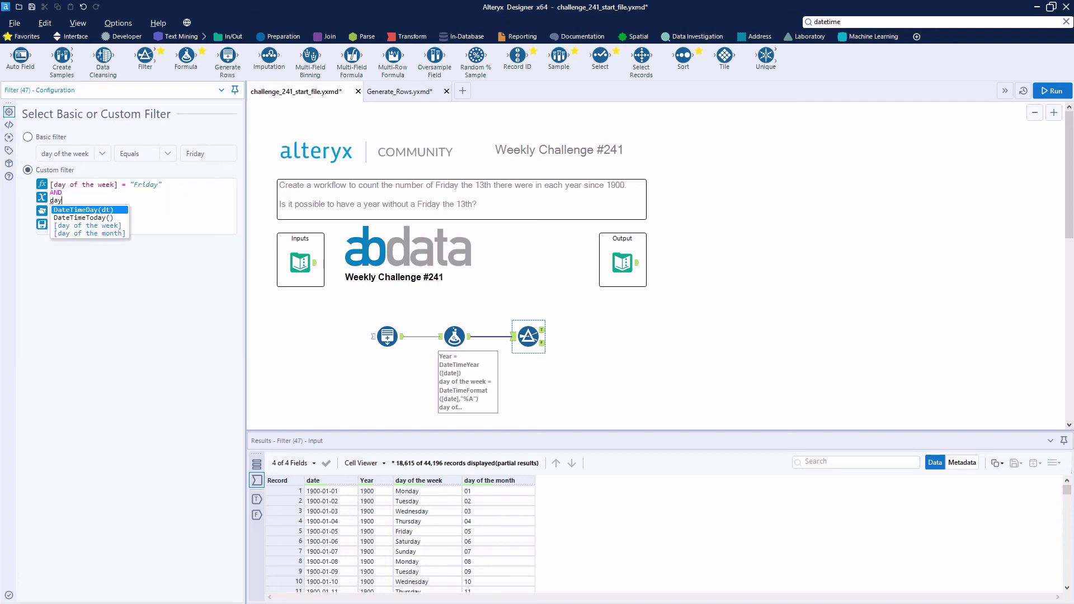
pyautogui.doubleClick(88, 232)
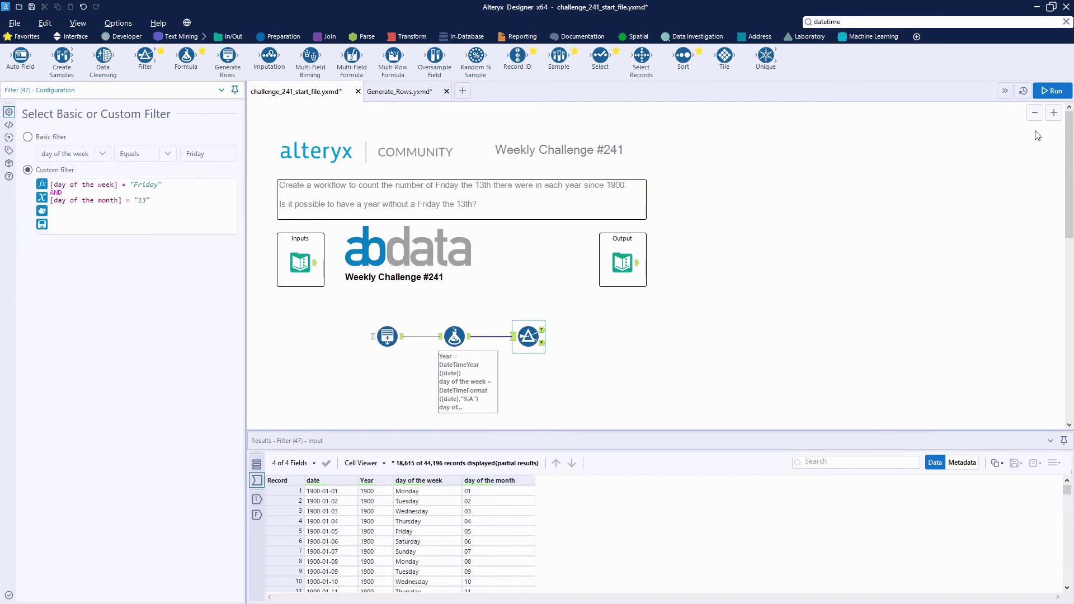
pyautogui.click(1052, 90)
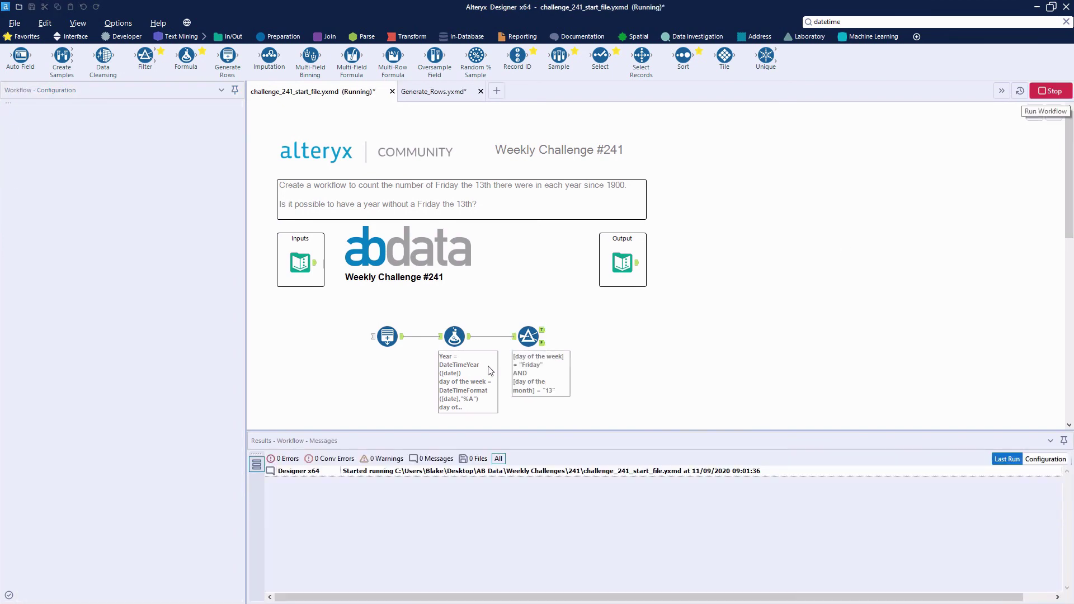
pyautogui.click(542, 330)
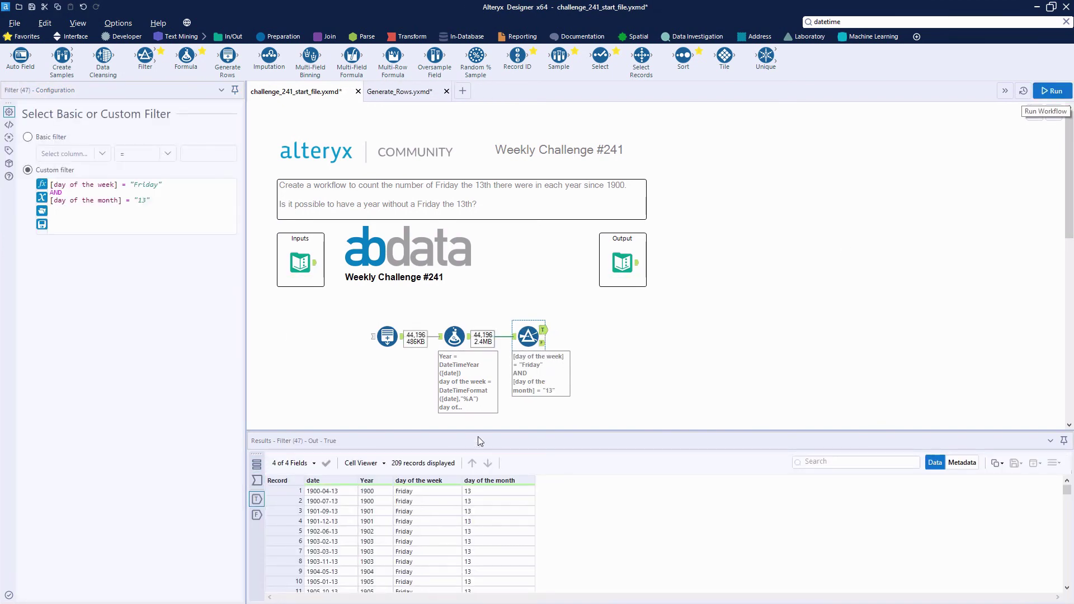
# - Connect a Summarize tool to the Filter's true output and group the records by Year
pyautogui.click(412, 36)
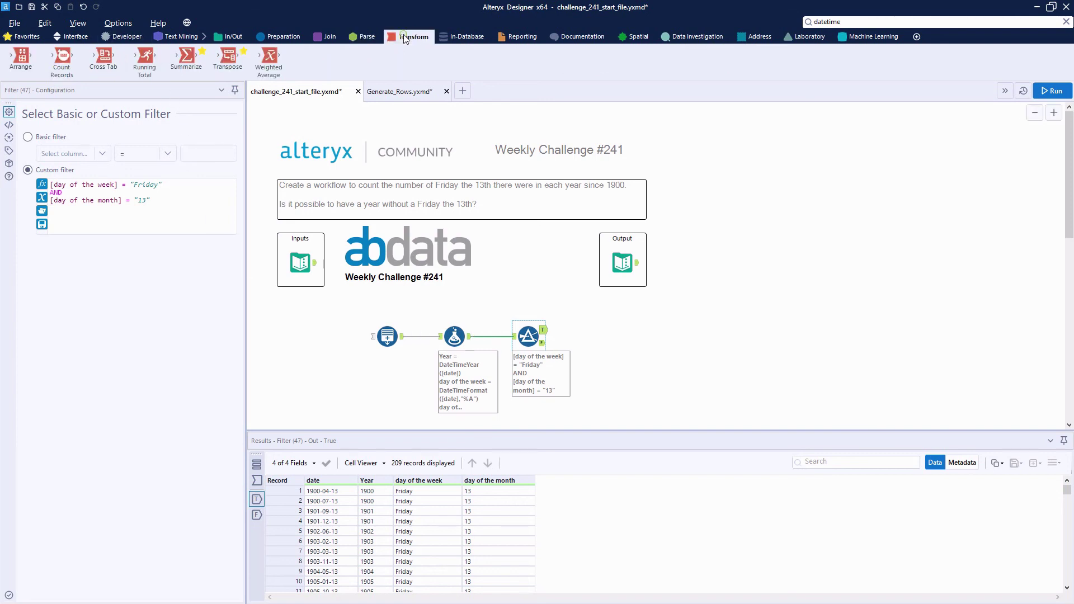
pyautogui.moveTo(186, 56); pyautogui.dragTo(609, 330)
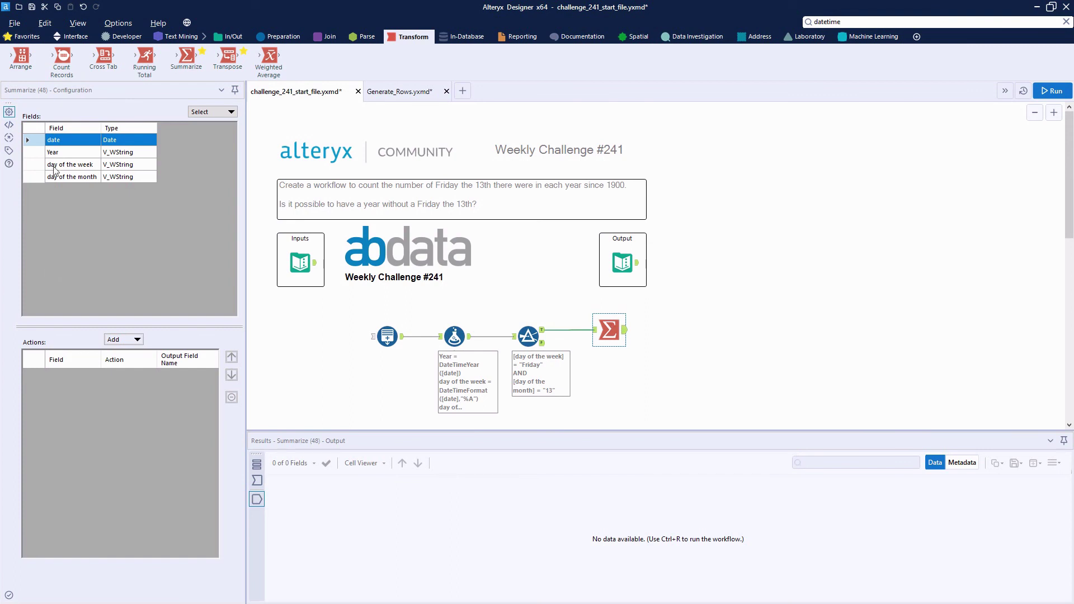
pyautogui.click(50, 152)
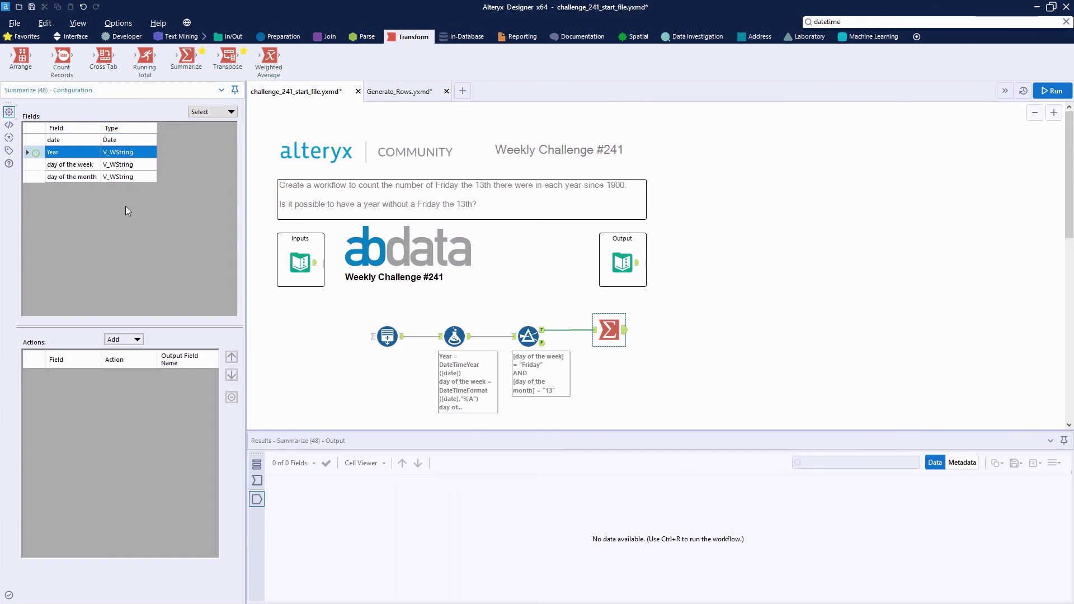
pyautogui.click(135, 343)
pyautogui.click(140, 356)
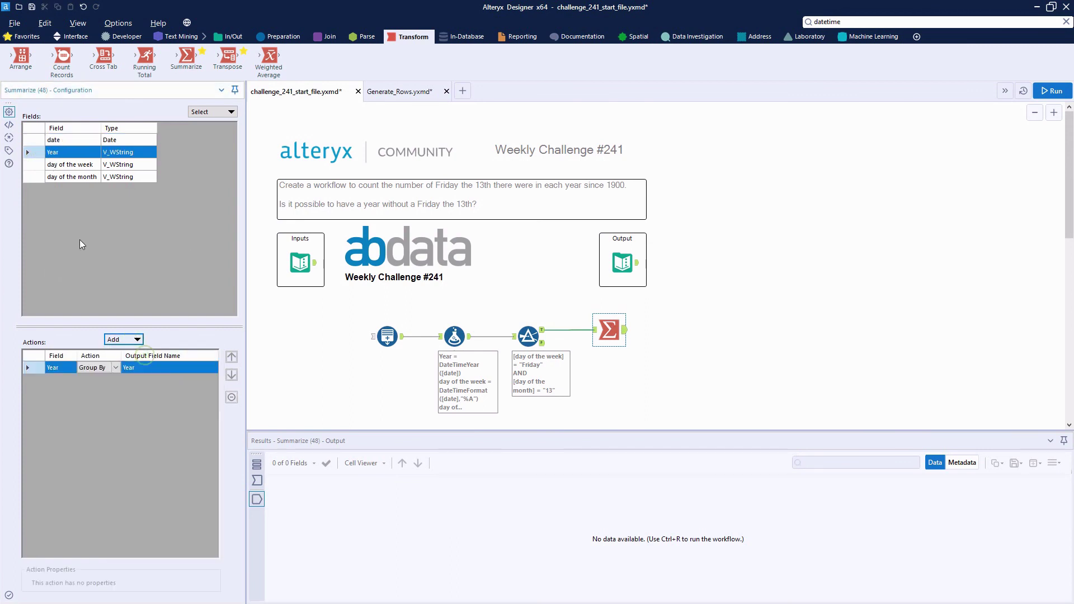
# - Add a Count action on the "day of the week" field to the Summarize tool
pyautogui.click(39, 166)
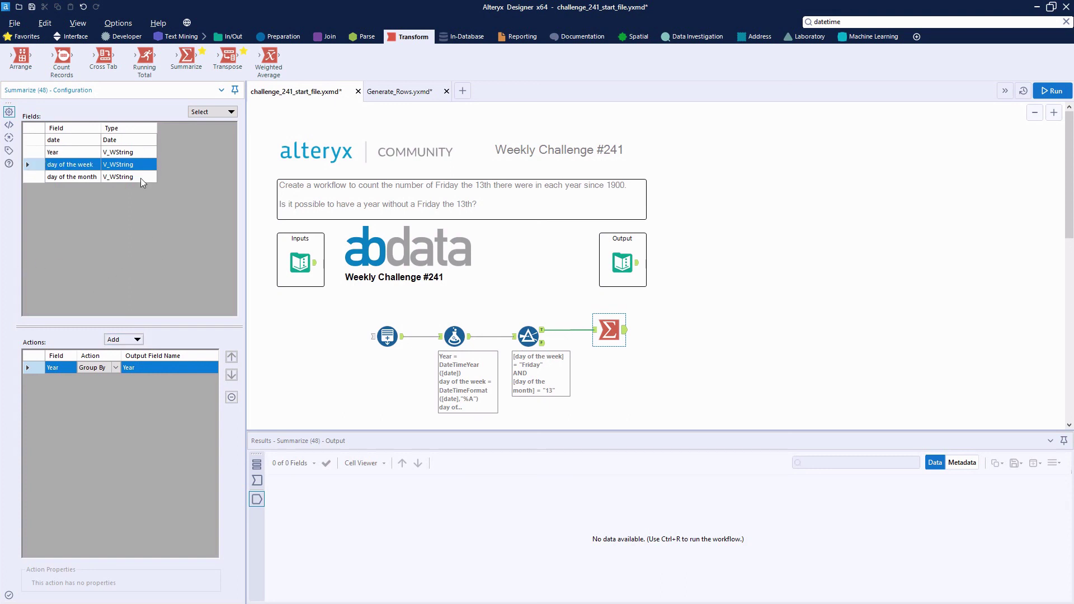
pyautogui.click(142, 338)
pyautogui.click(150, 382)
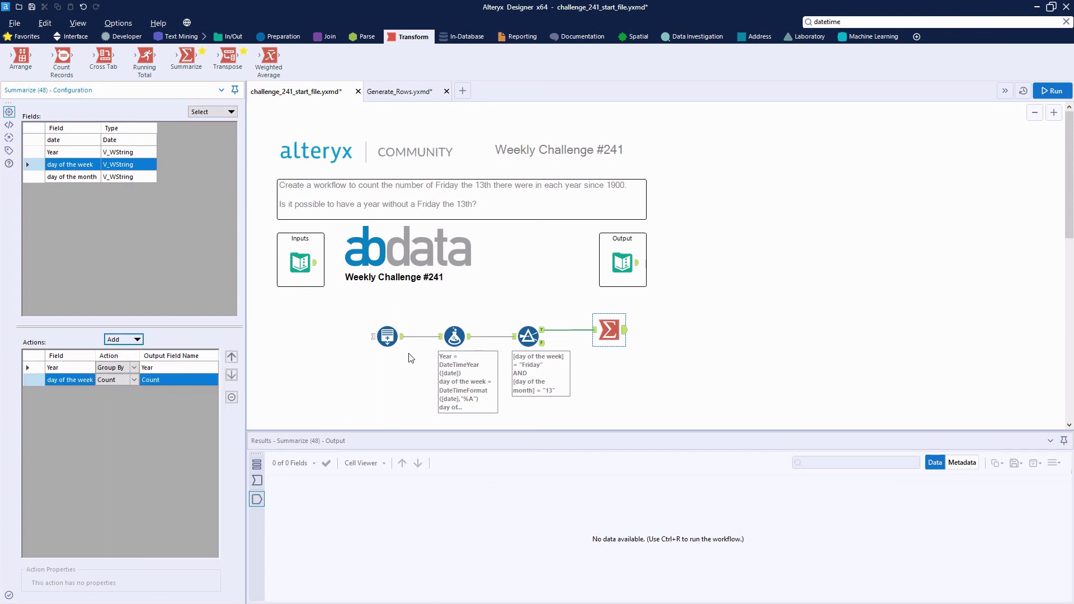
# - Run the workflow and compare the Summarize tool's yearly counts with the records in the challenge's provided Output
pyautogui.click(1047, 91)
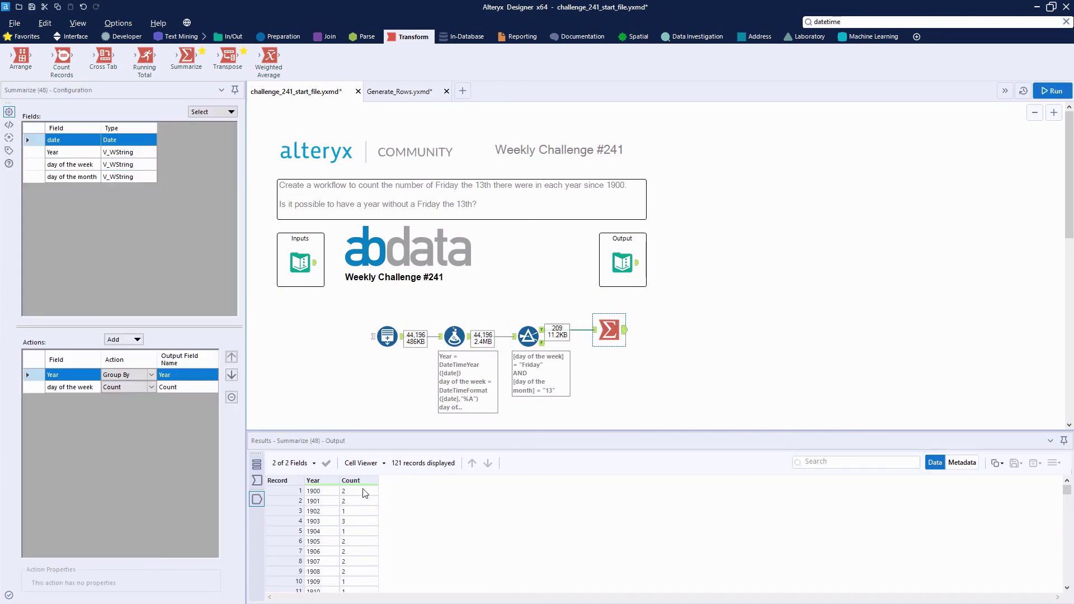
pyautogui.scroll(-3, 334, 522)
pyautogui.scroll(3, 334, 522)
pyautogui.click(622, 262)
pyautogui.scroll(-1, 314, 532)
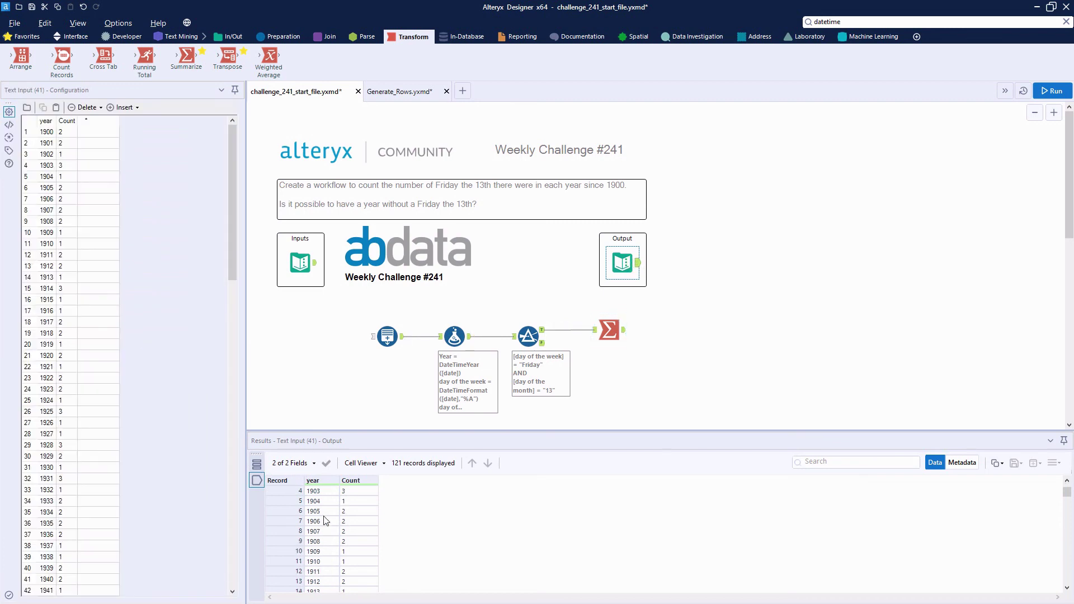